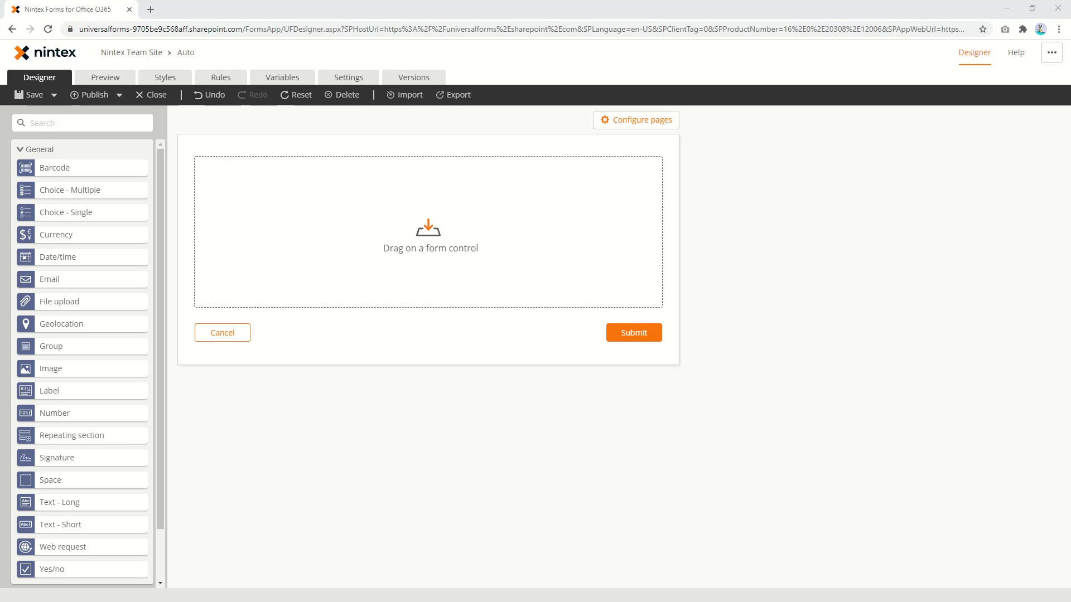
Add a repeating section containing an Email field titled Email
left_click_drag(125, 433, 332, 179)
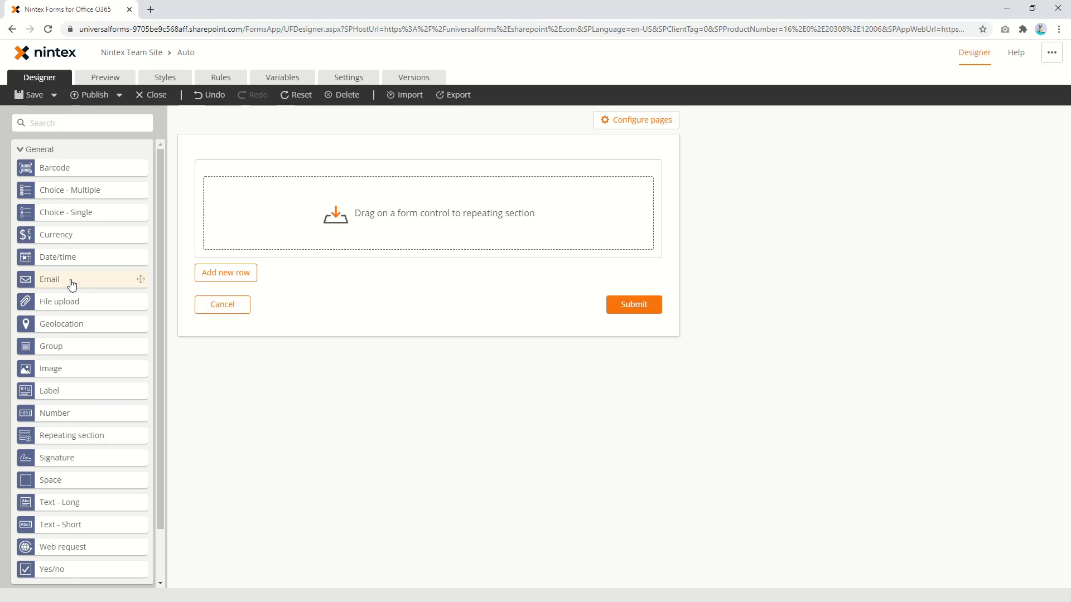
left_click_drag(71, 285, 269, 191)
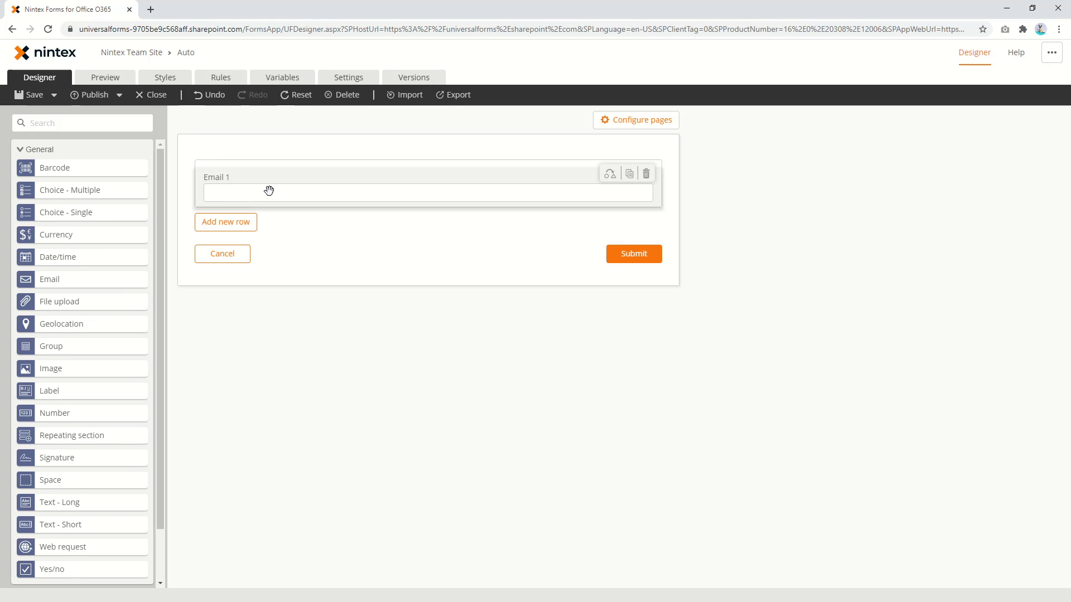
left_click(976, 185)
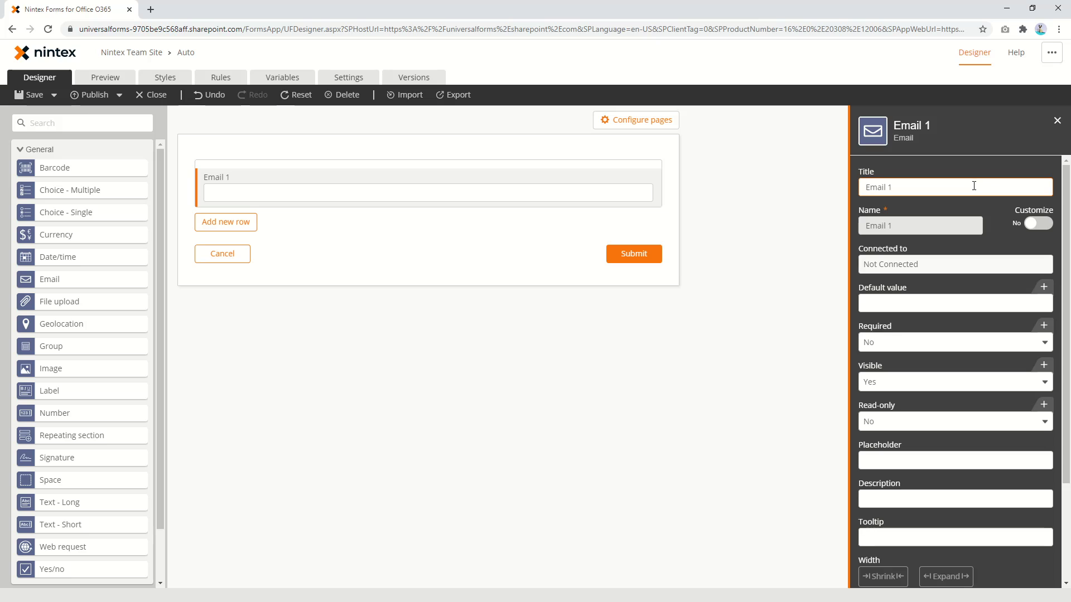
left_click(314, 260)
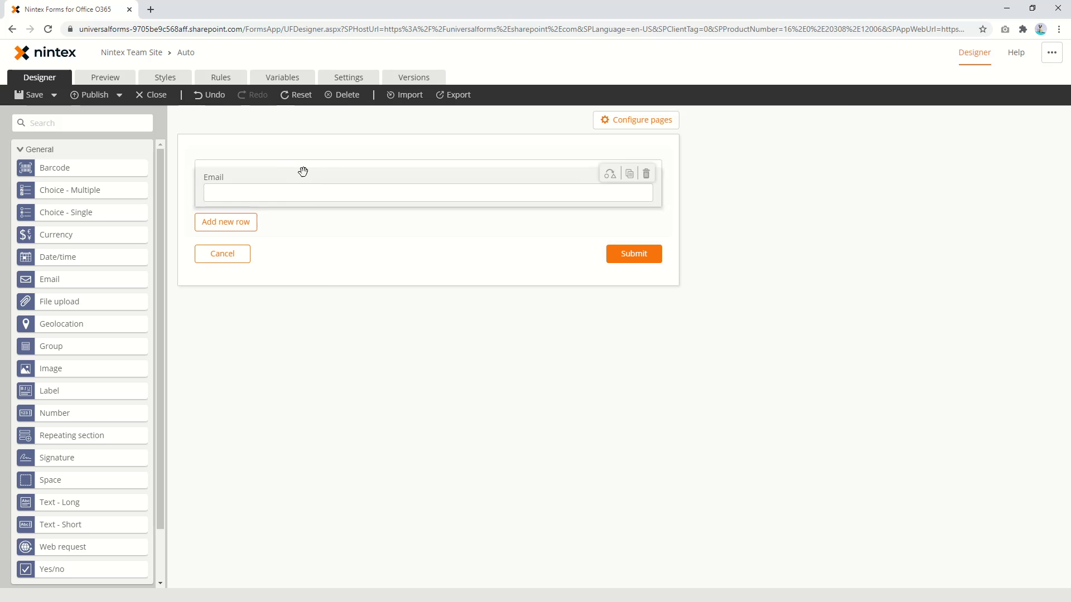
Preview the form, add three more Email rows, then return to the designer
left_click(115, 81)
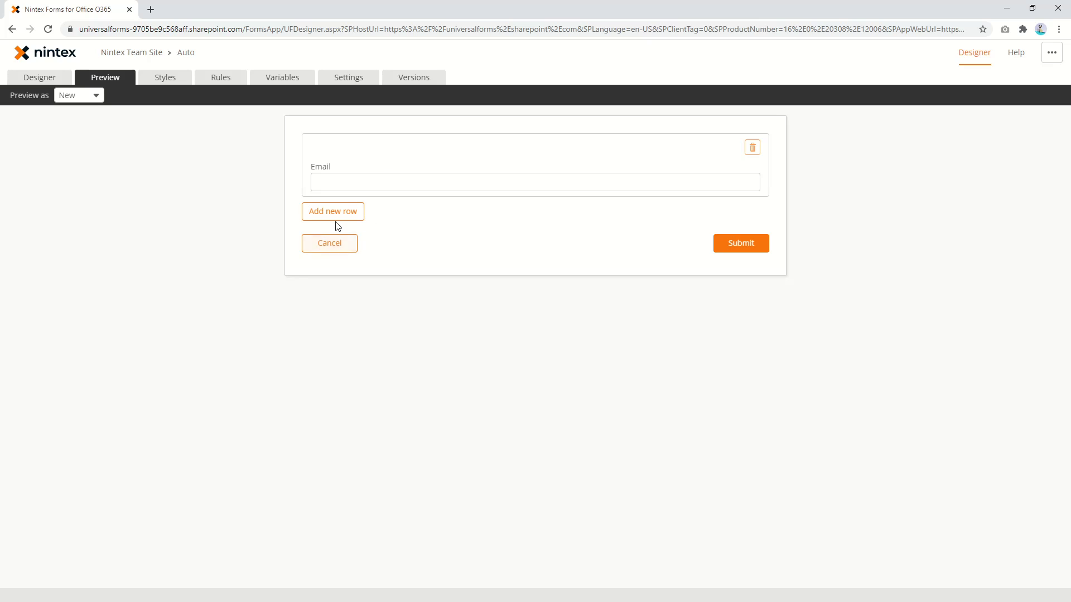
left_click(335, 215)
left_click(339, 272)
left_click(344, 342)
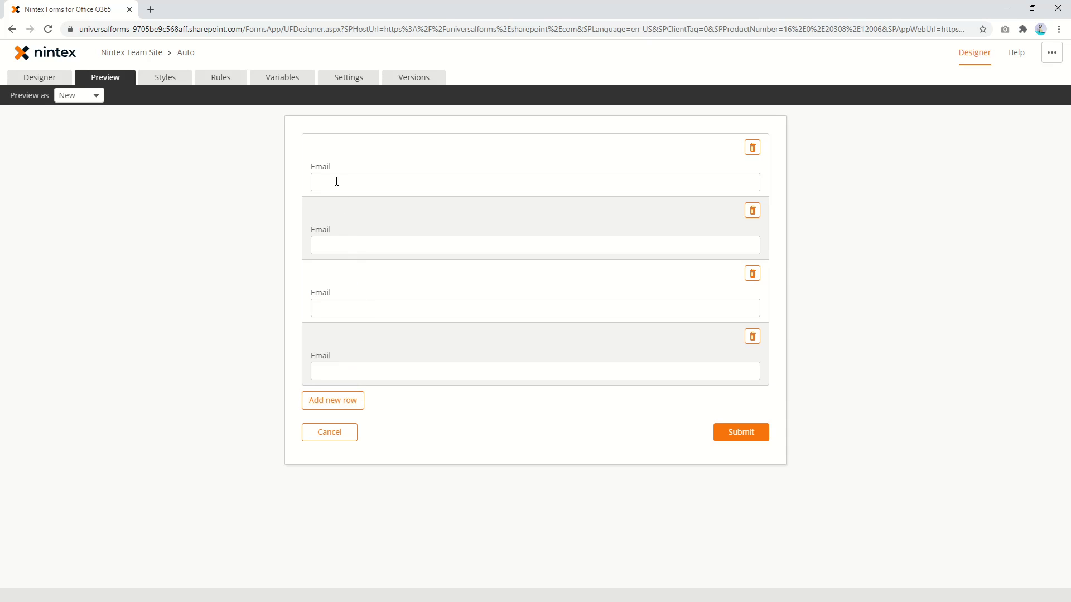
left_click(39, 80)
Place a label below the section reading 'The number of rows is greater than 5'
left_click_drag(51, 390, 291, 257)
left_click(291, 257)
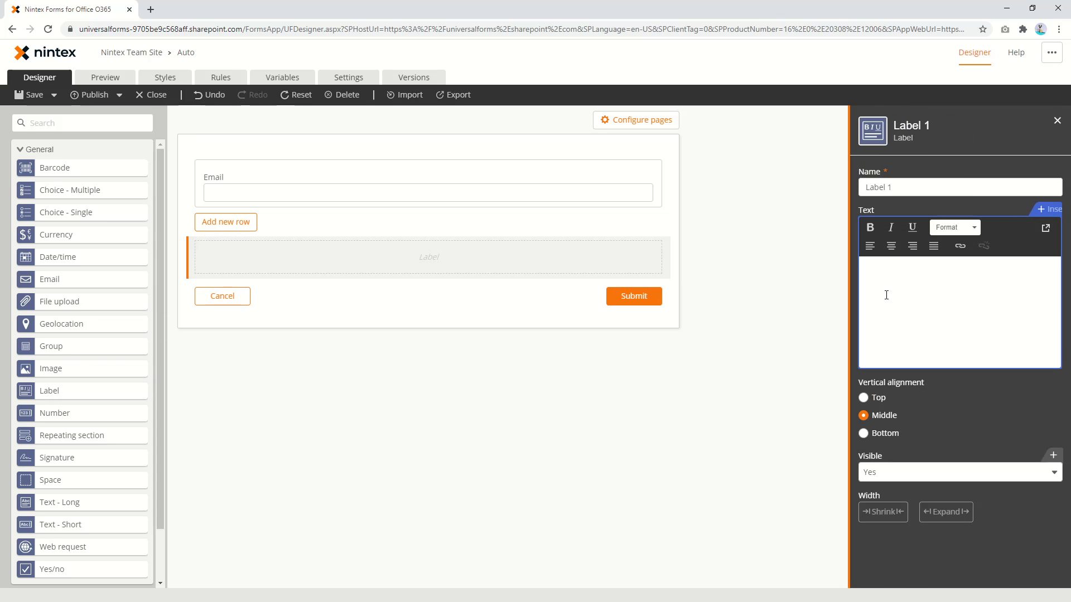
left_click(877, 282)
type("the")
type(" bnyu")
type("ber ")
type("of rows is great")
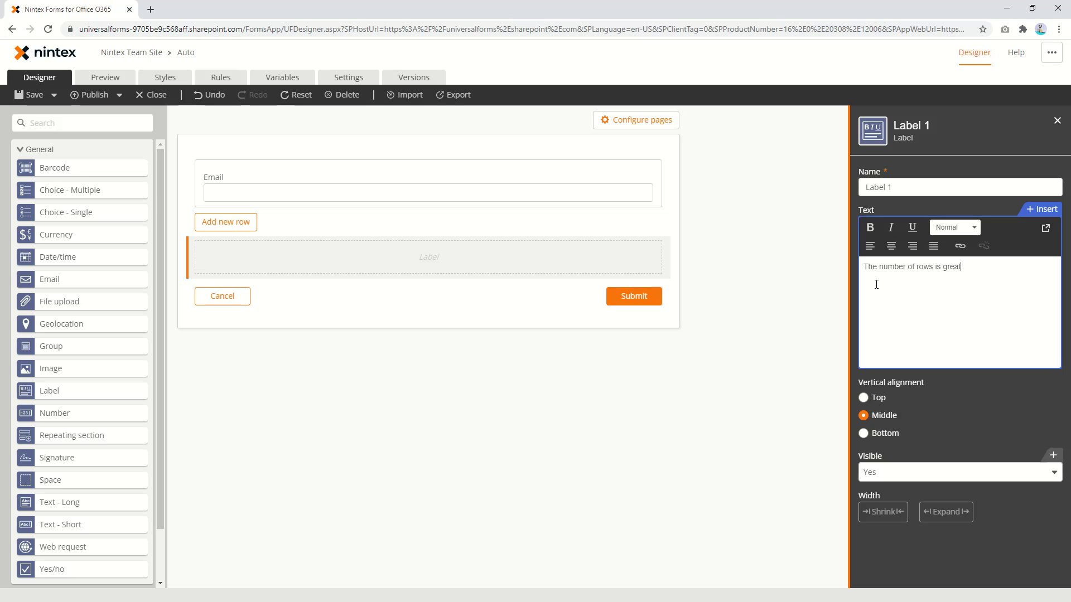
type("er than 5")
Make the label hidden by default and go to the Rules page
left_click(961, 472)
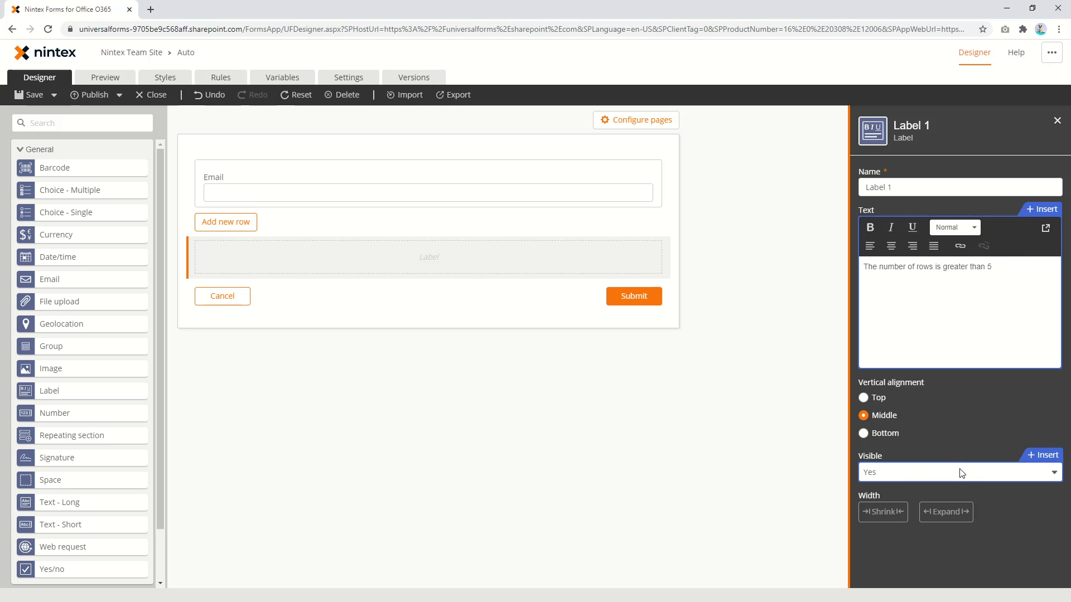
left_click(914, 507)
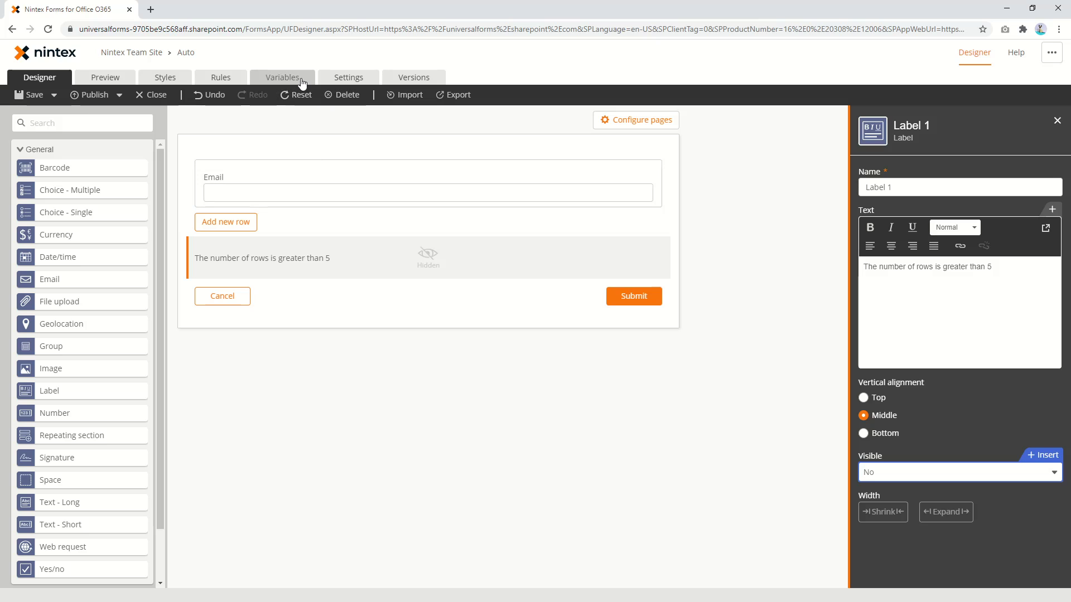
left_click(229, 81)
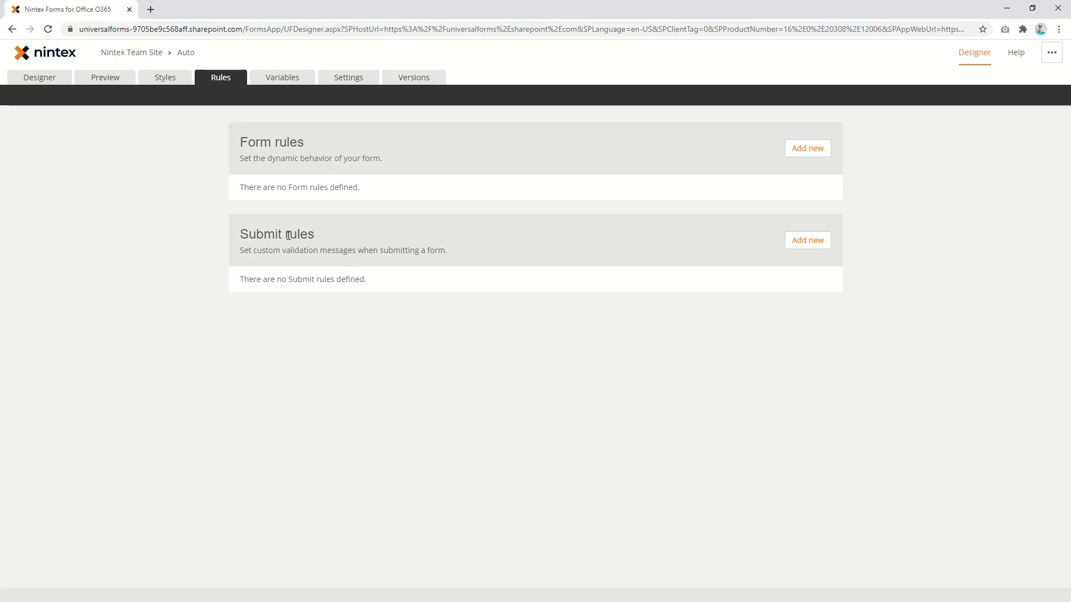
Add a form rule named 'Show the label if rows is greater than 5' and open its If formula
left_click(803, 148)
left_click(317, 247)
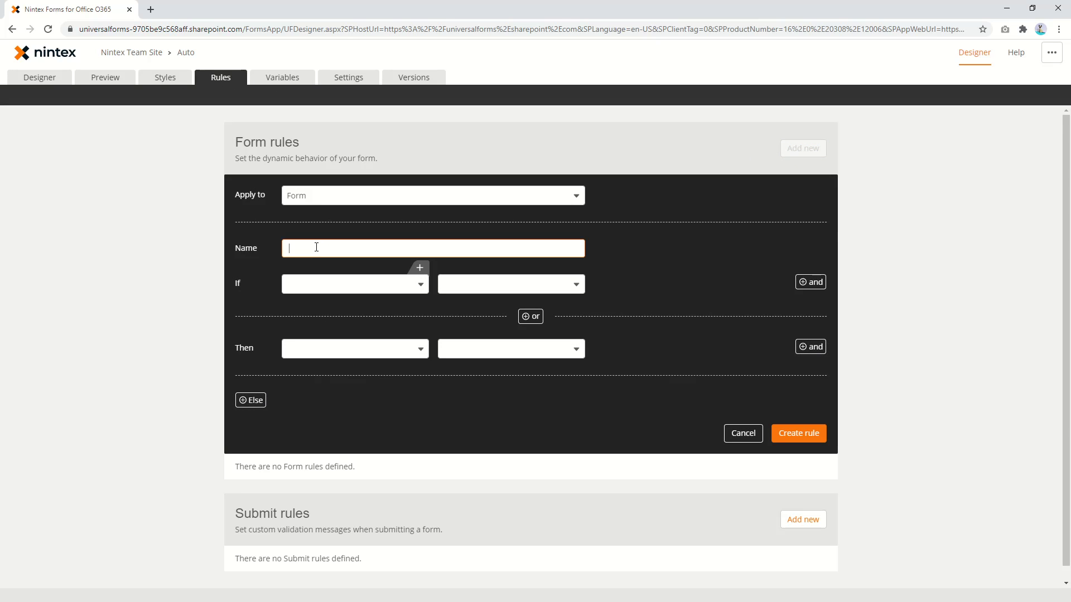
type("Show the label if rows is greater than 5")
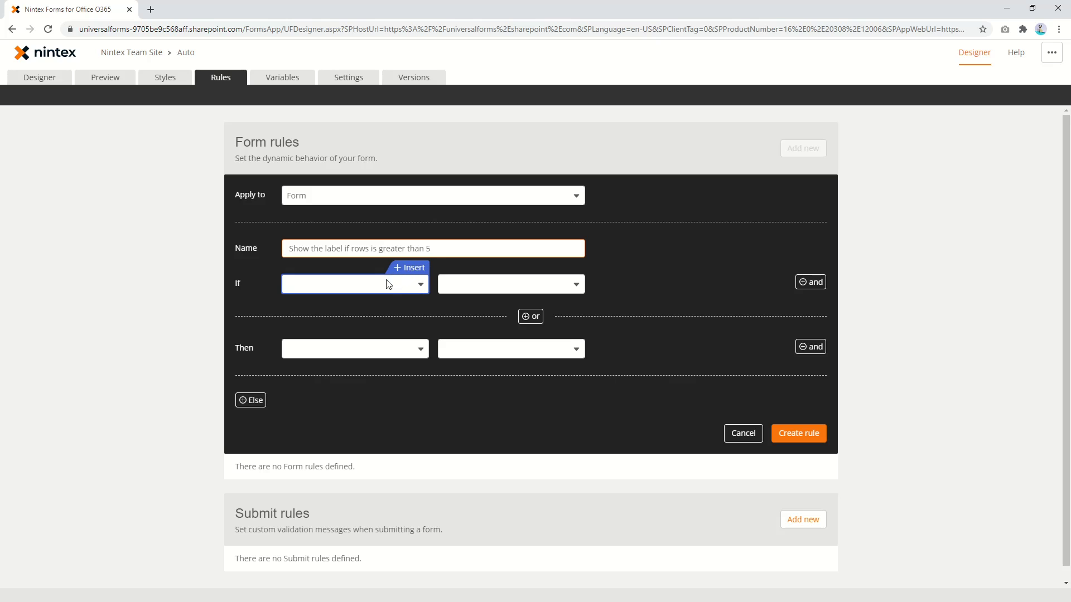
left_click(413, 273)
left_click(413, 271)
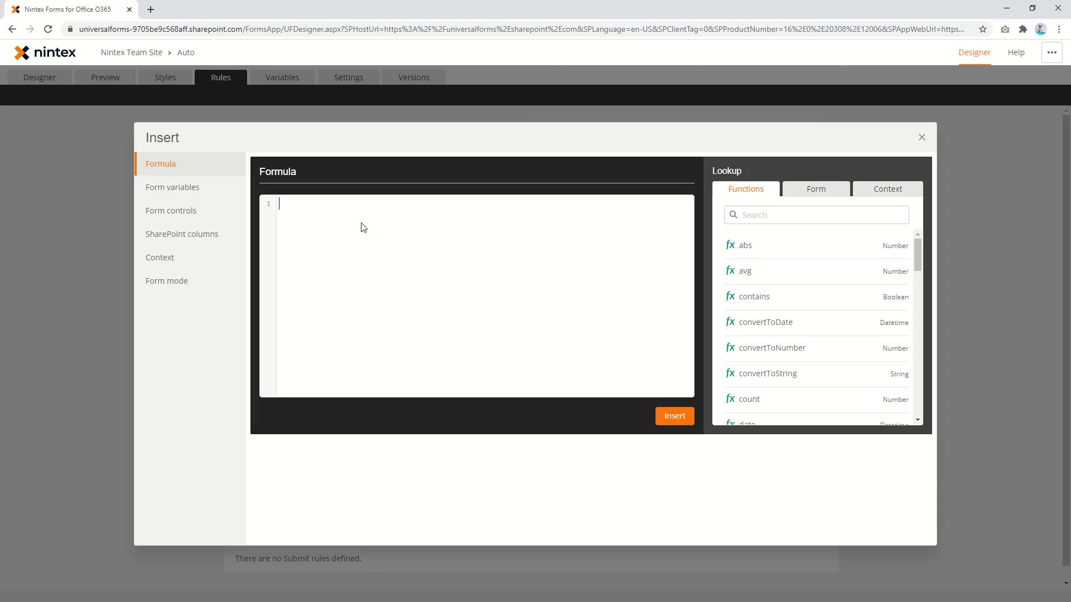
Enter count([Form].[Repeating section 1].[Email]) as the rule's If condition
type("count")
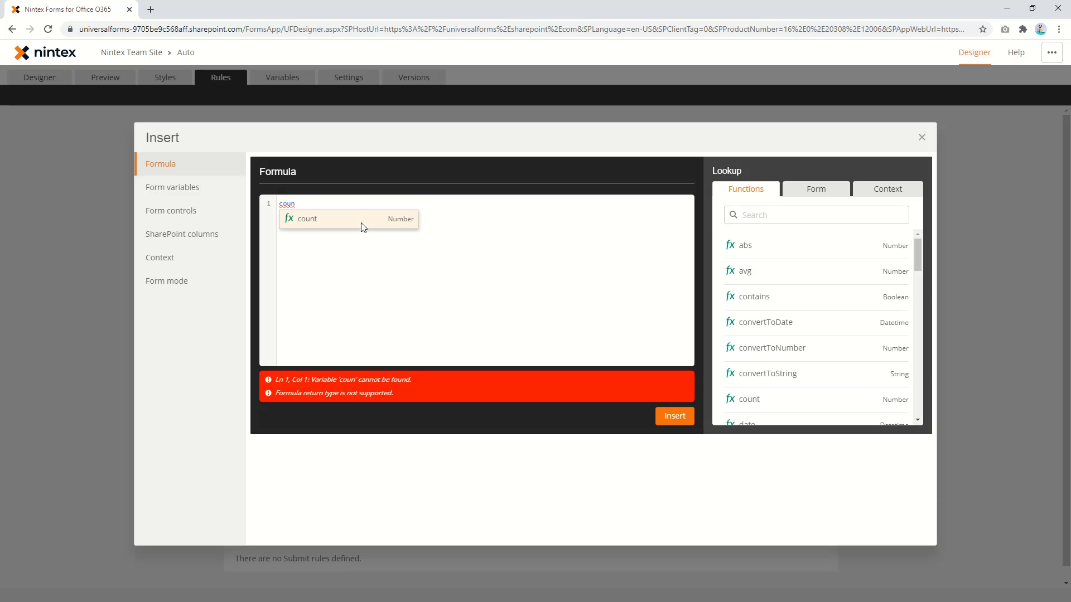
key("Return")
type("re")
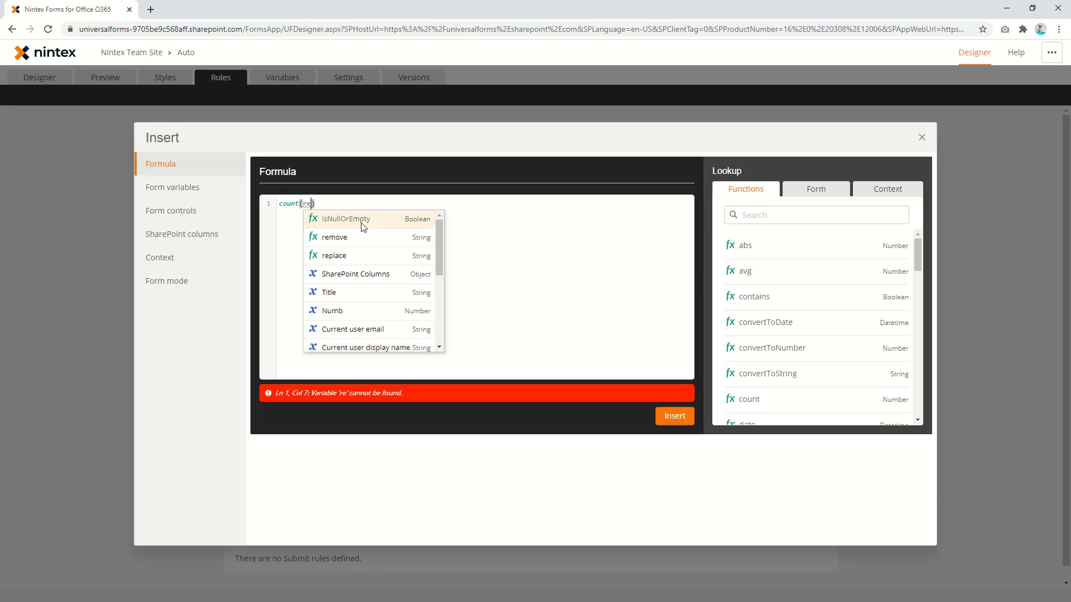
type("p")
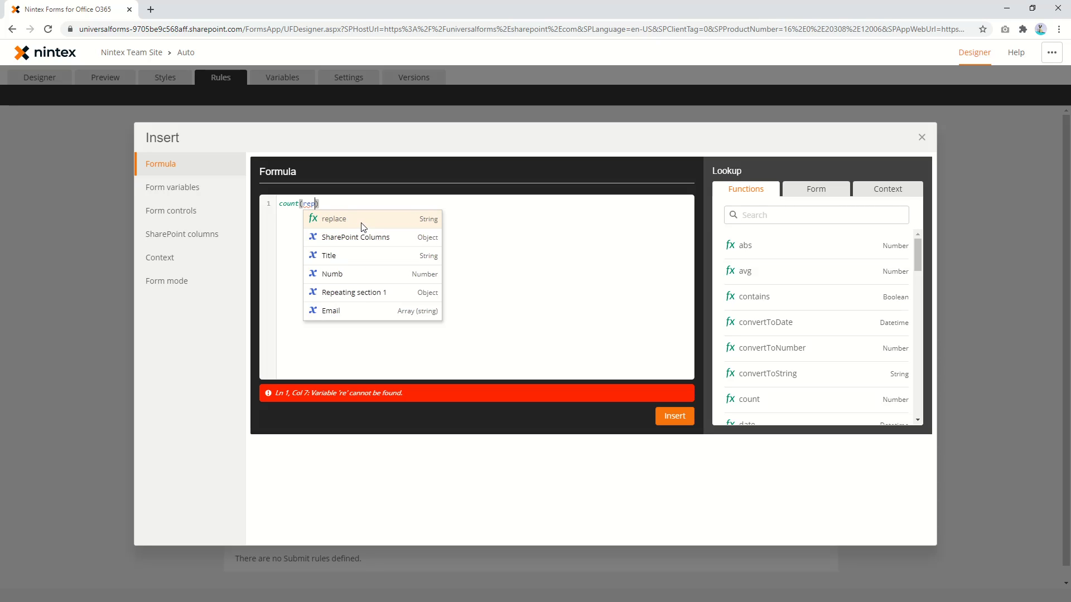
key("Down")
key("Down")
key("Down")
key("Down")
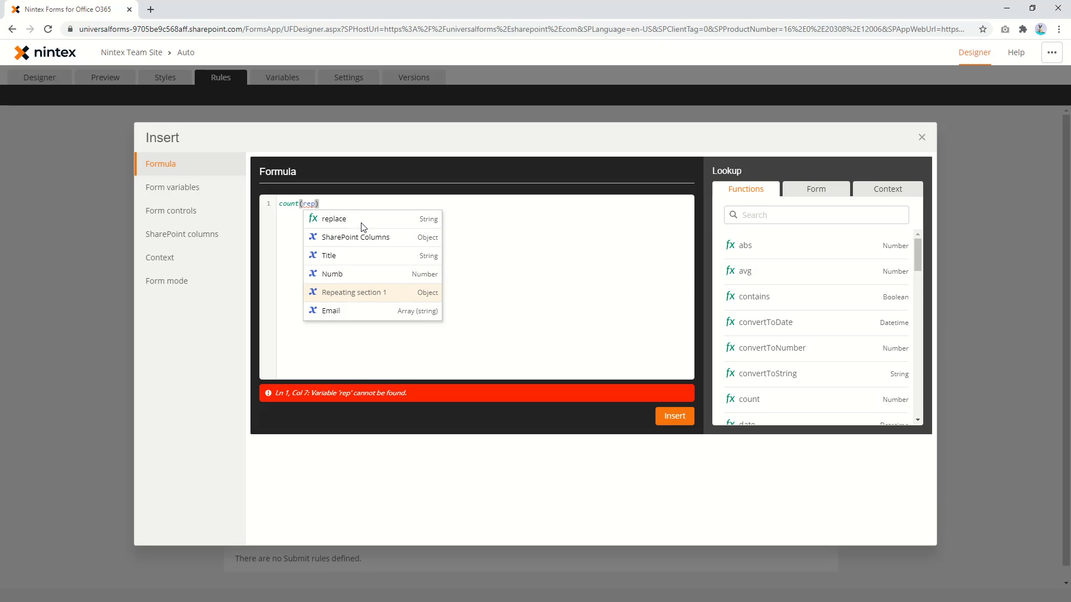
key("Return")
type(".Repeating section 1.")
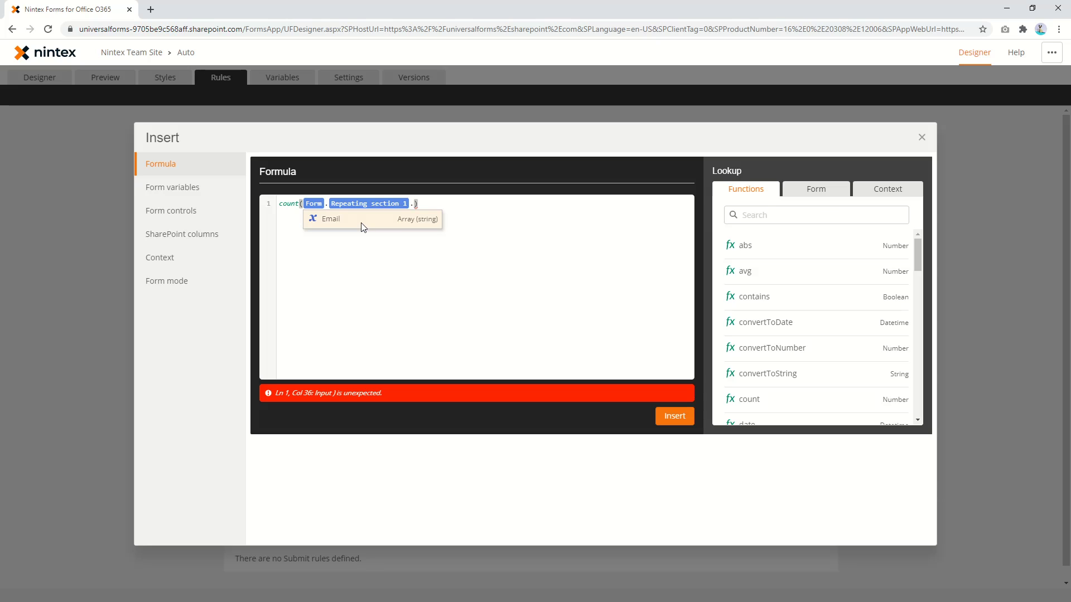
left_click(361, 223)
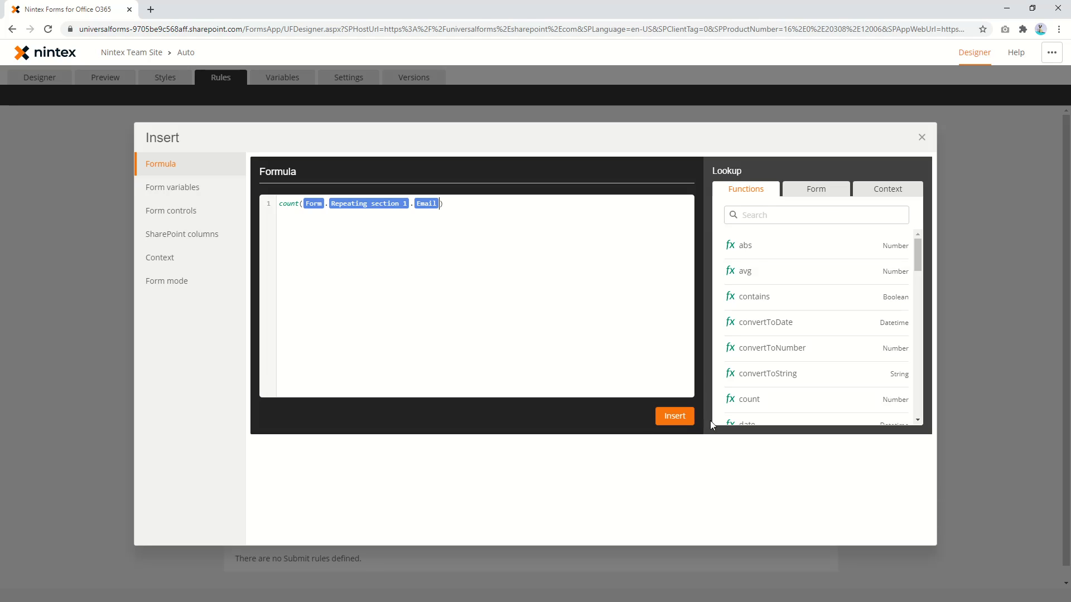
left_click(676, 419)
Compare with Greater than or equals 5 and set Label 1 Visible to Yes
left_click(468, 288)
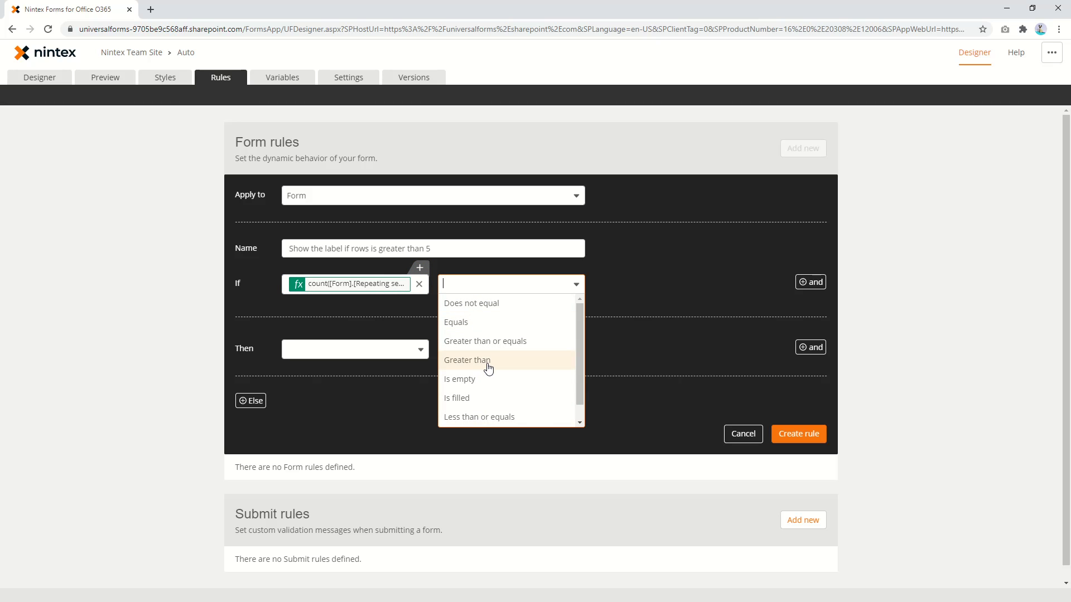
left_click(485, 342)
type("5")
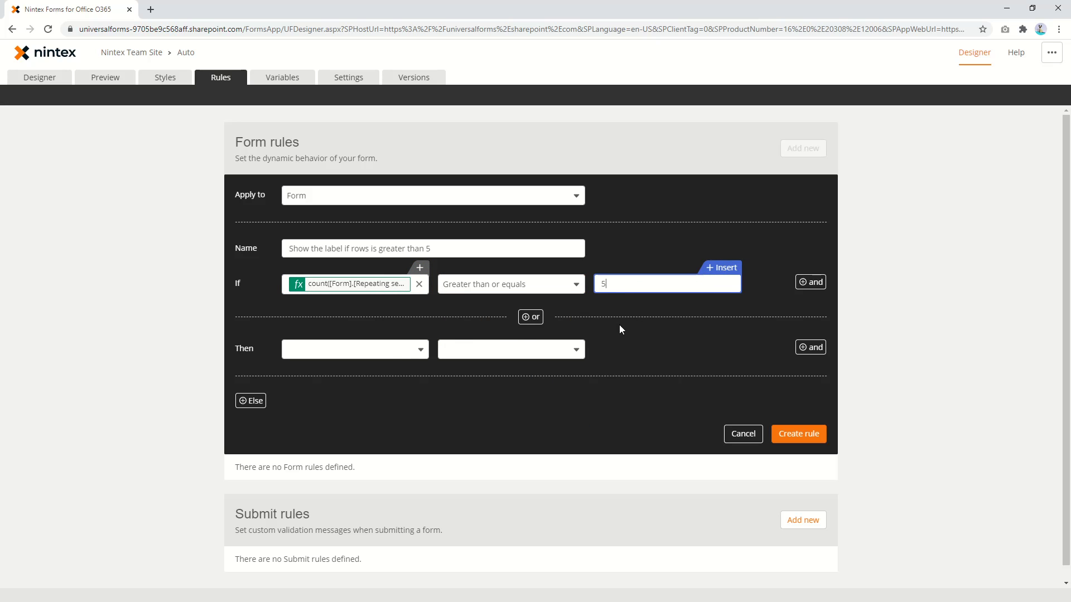
left_click(360, 349)
left_click(346, 384)
left_click(490, 349)
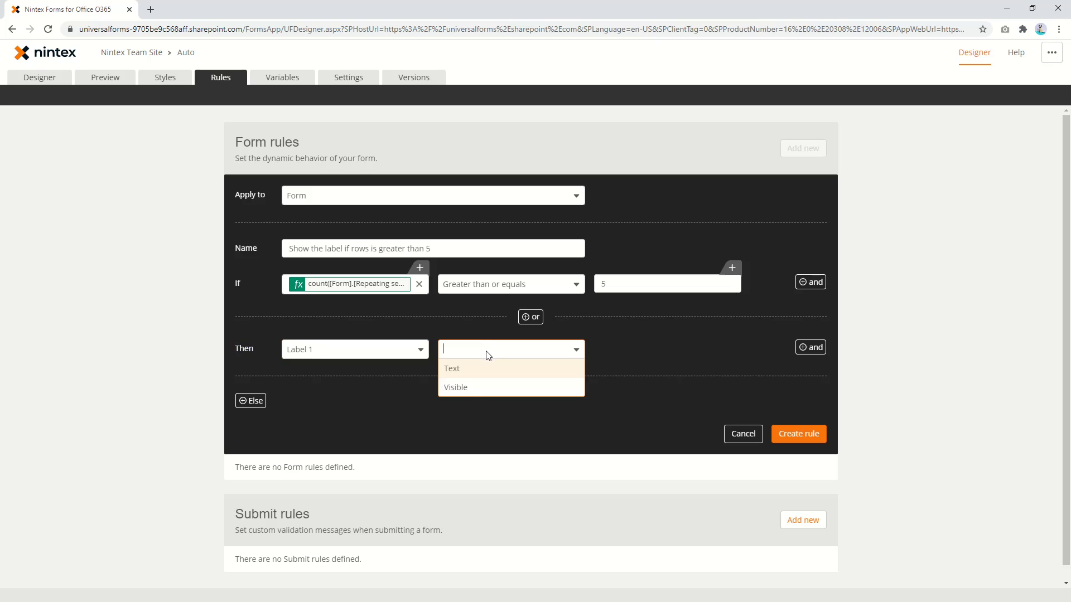
left_click(471, 386)
left_click(607, 352)
left_click(616, 371)
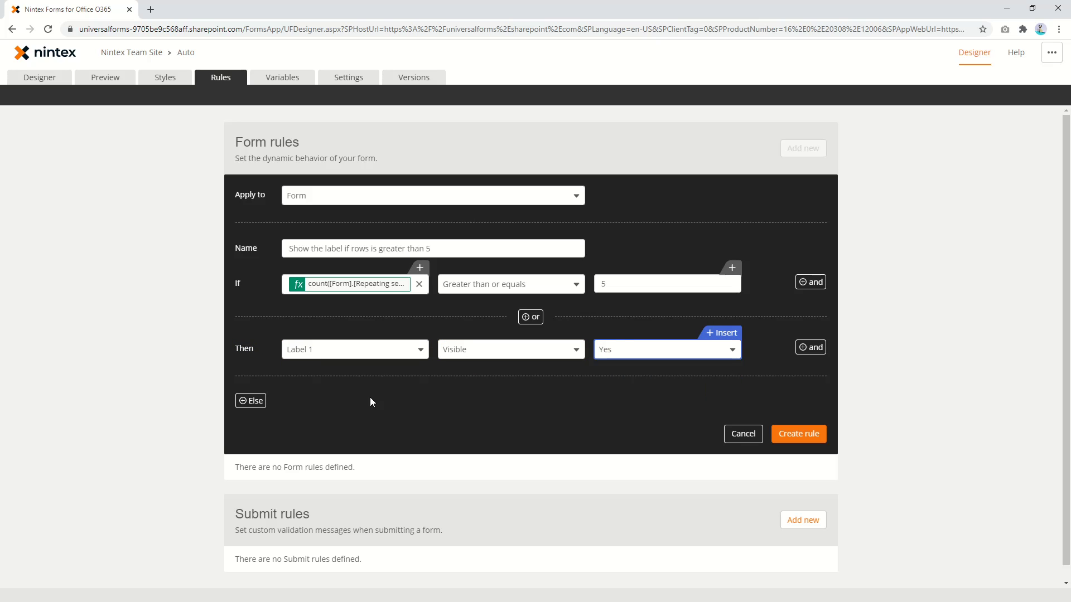
Add an Else branch setting Label 1 Visible to No, create the rule, and preview
left_click(251, 400)
left_click(322, 402)
left_click(321, 441)
left_click(491, 403)
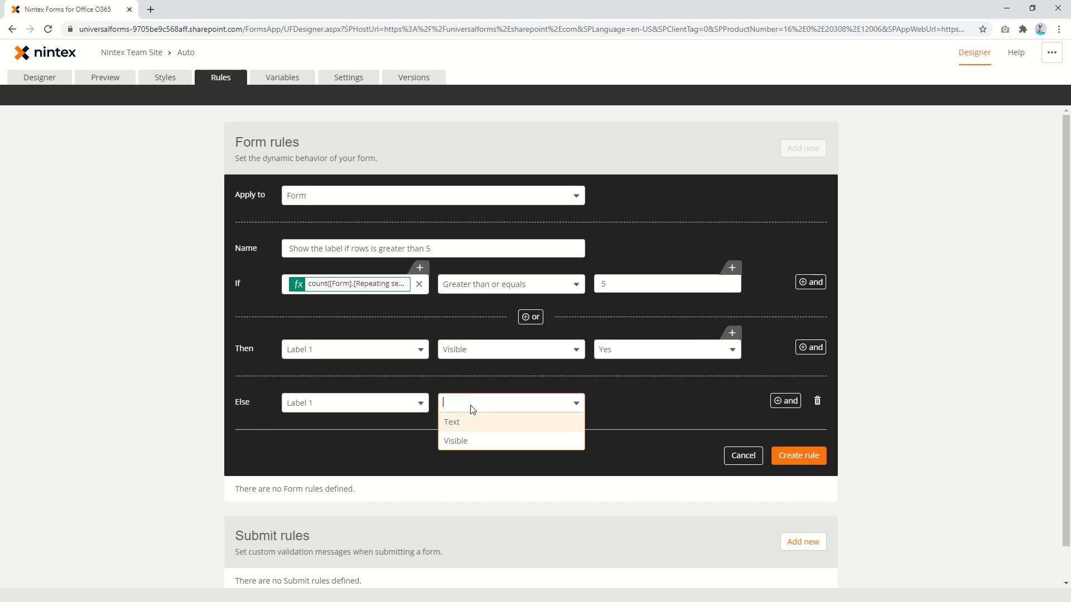
left_click(503, 428)
left_click(810, 456)
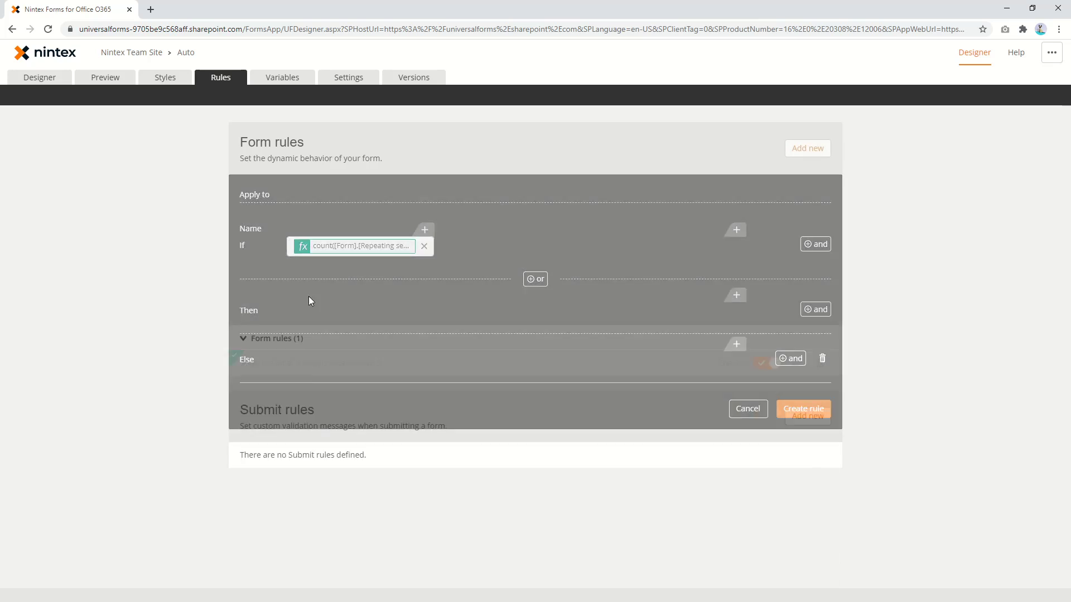
left_click(105, 77)
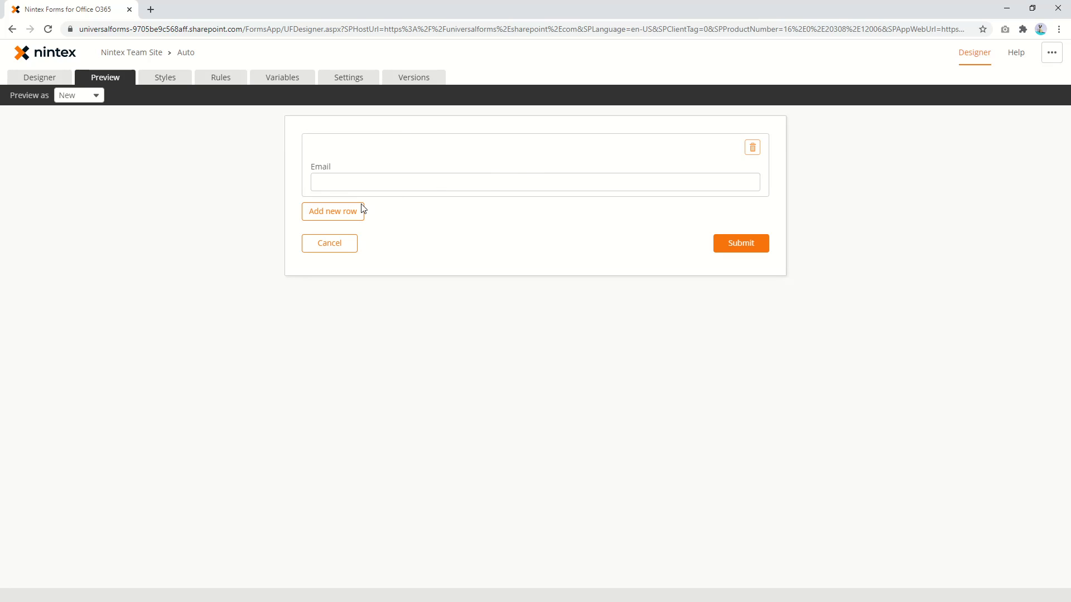
Add four more Email rows in the preview so the greater-than-5 message appears
left_click(330, 214)
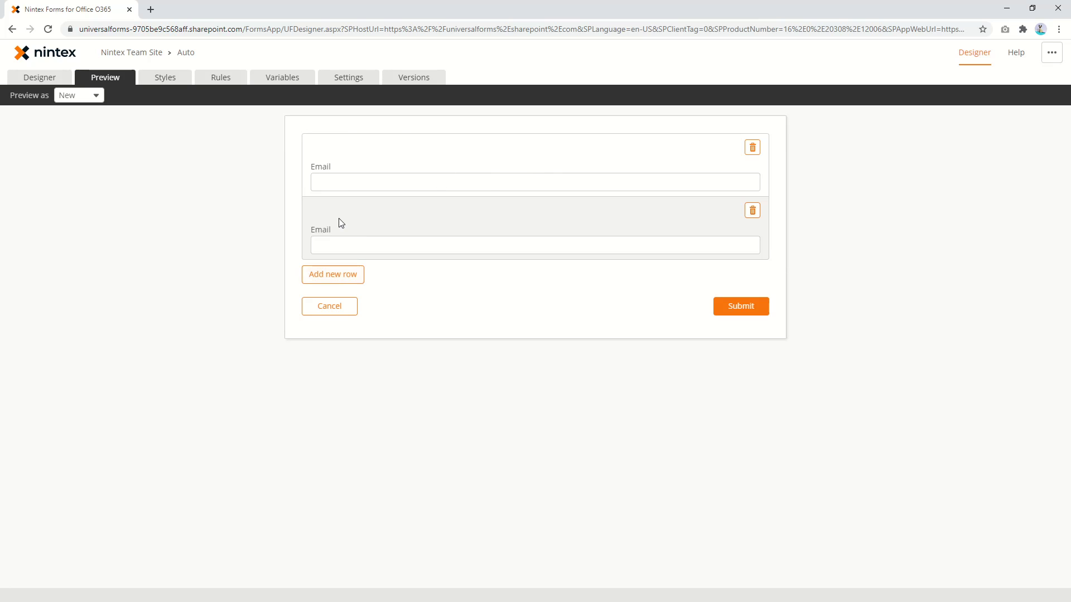
left_click(333, 274)
left_click(338, 338)
left_click(338, 399)
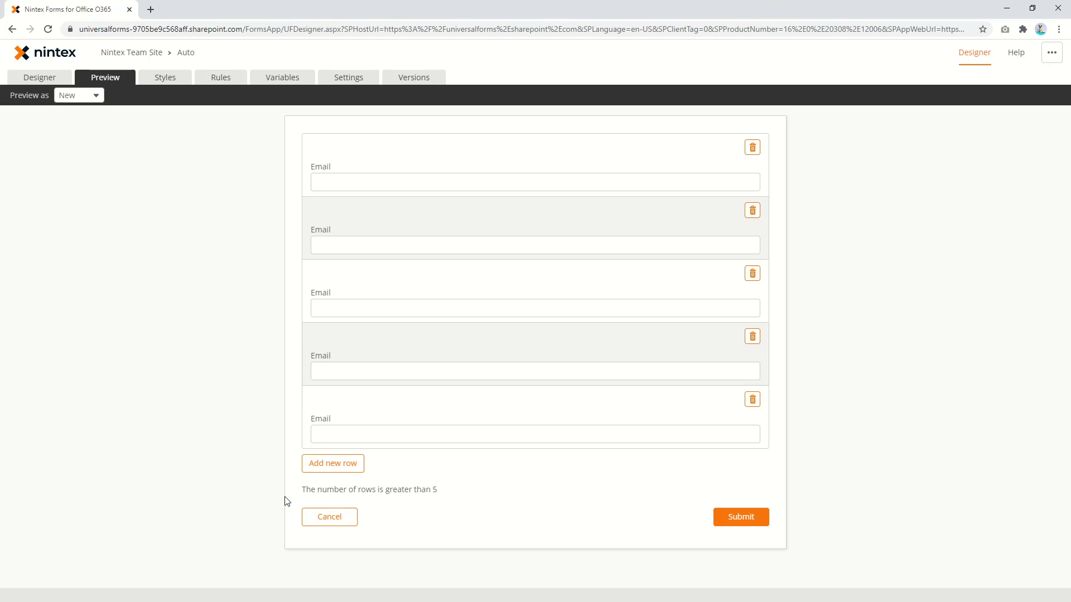
double_click(434, 489)
Create a new form variable named 'How many rows do I have'
left_click(286, 80)
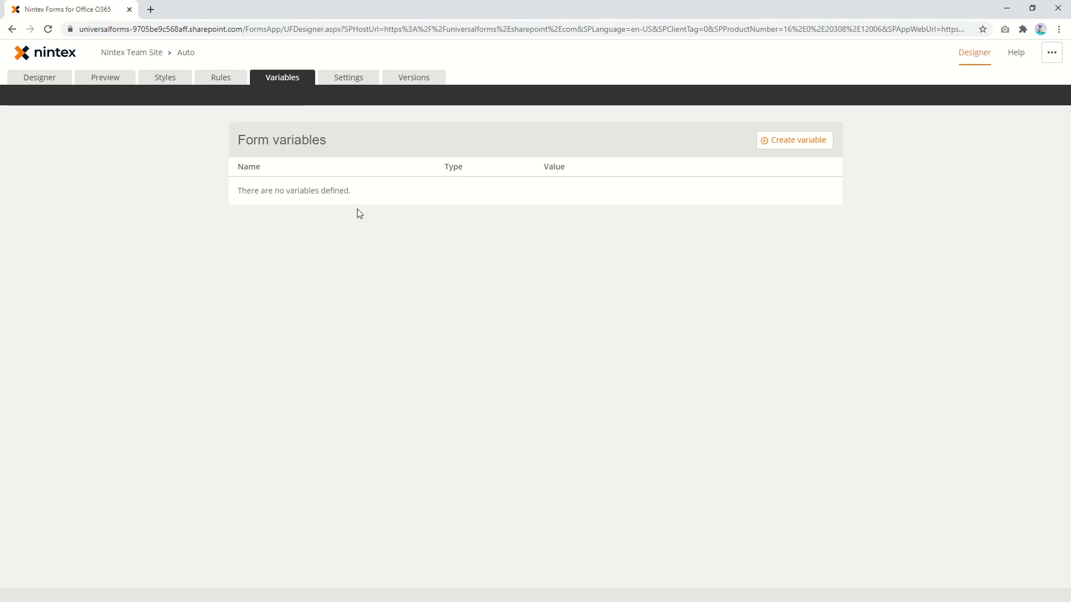
left_click(47, 78)
left_click(221, 77)
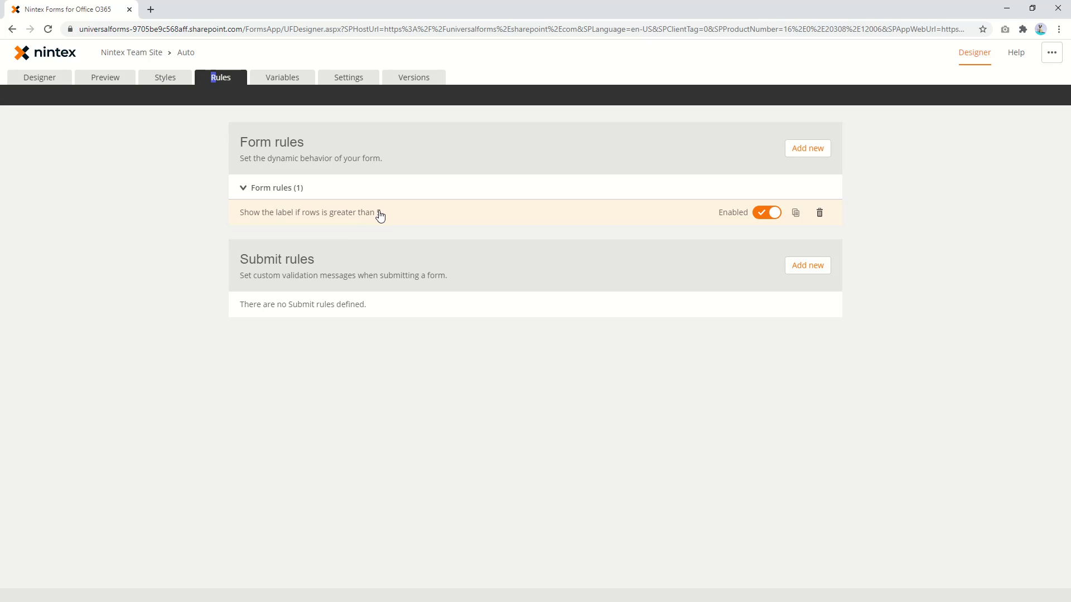
left_click(274, 78)
left_click(795, 140)
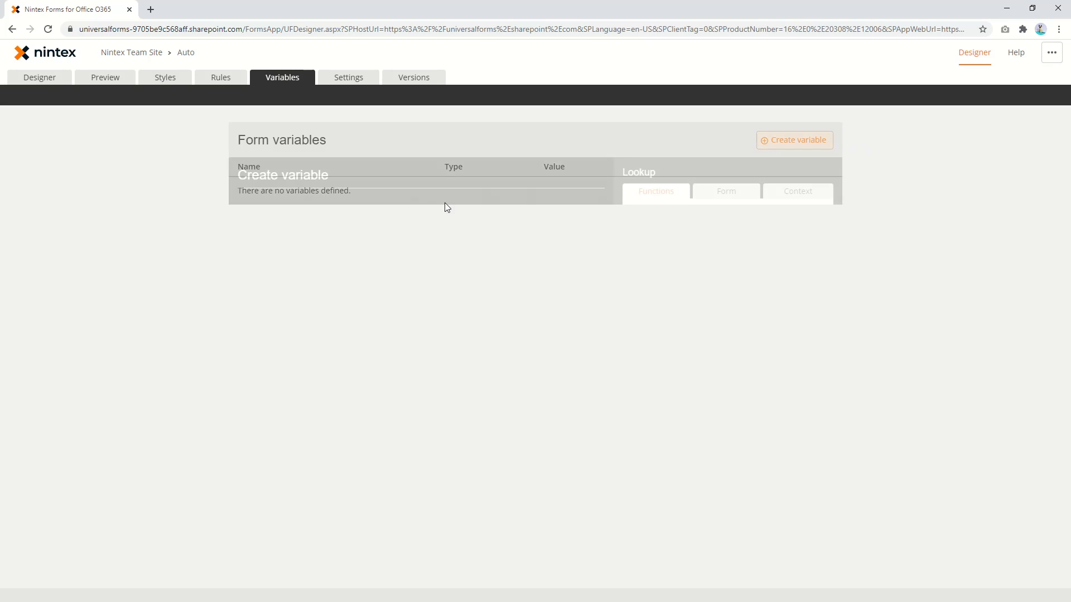
left_click(329, 229)
type("H")
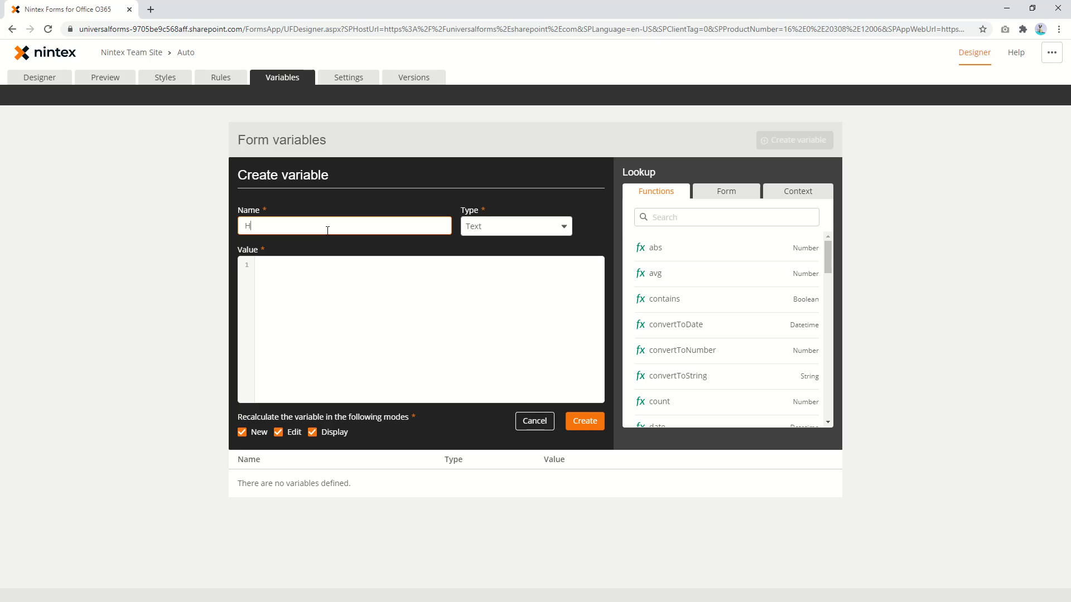
type("ow many rows do I have")
key("Tab")
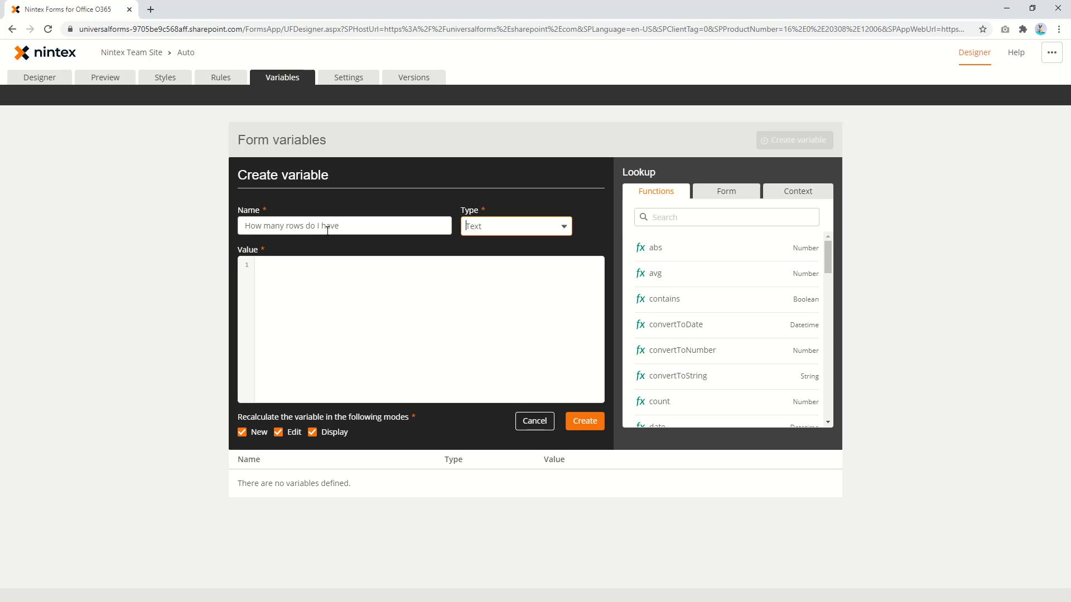
key("Tab")
Give the variable the value count(Form.Repeating section 1.Email), type Decimal, and create it
type("count")
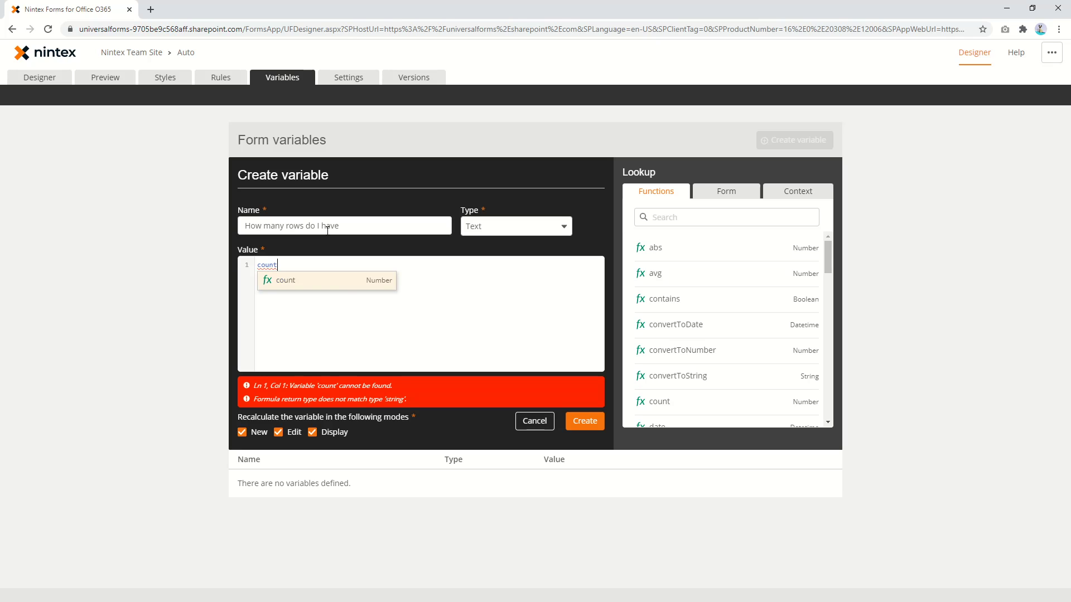
key("Return")
type("rm.Re")
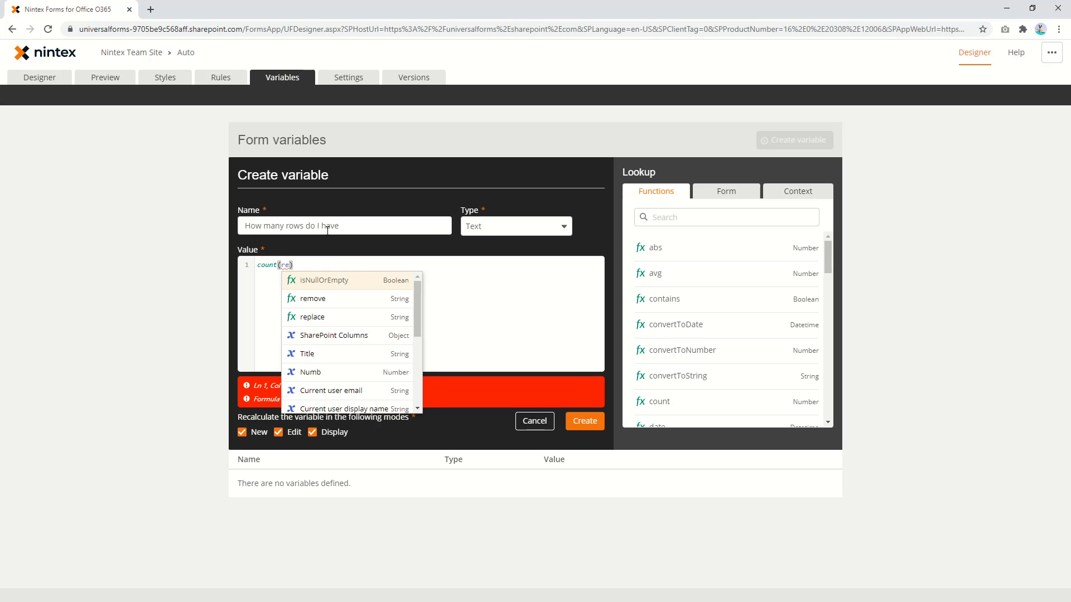
type("peat")
key("Return")
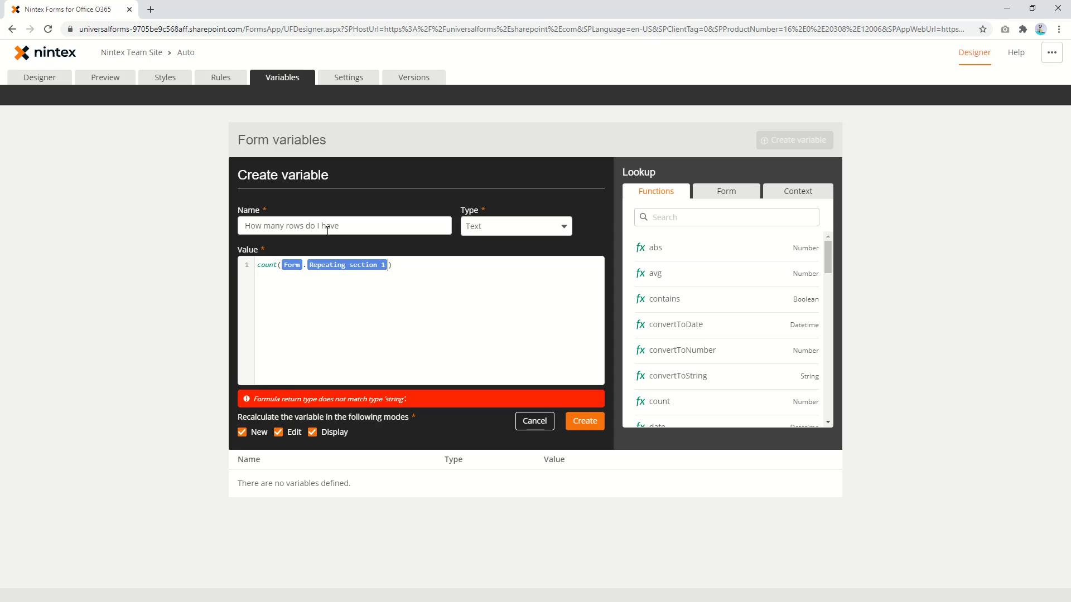
type(".ema")
key("Return")
left_click(522, 231)
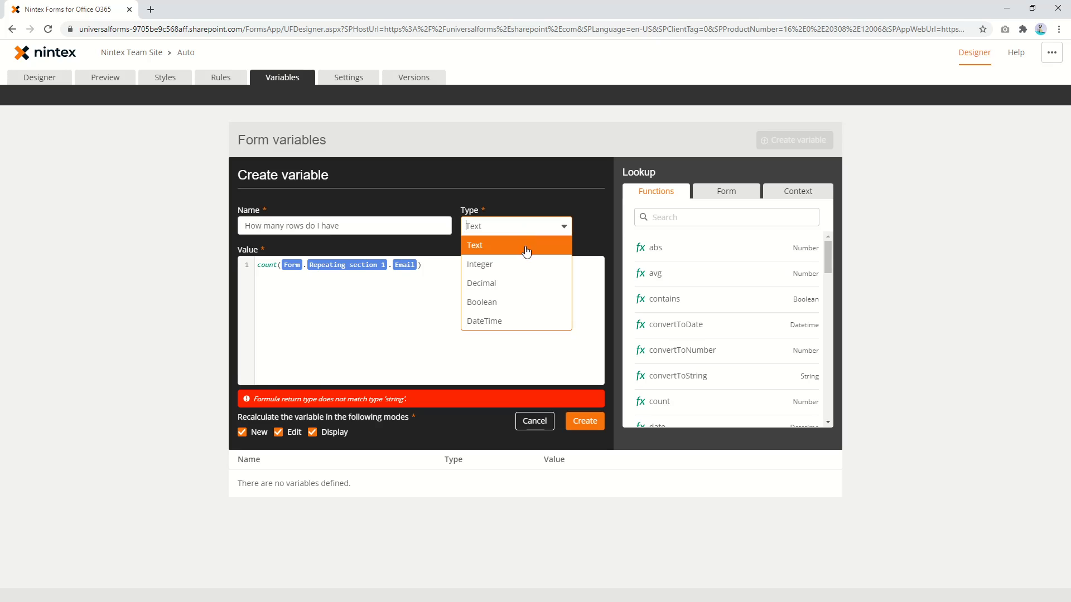
left_click(520, 283)
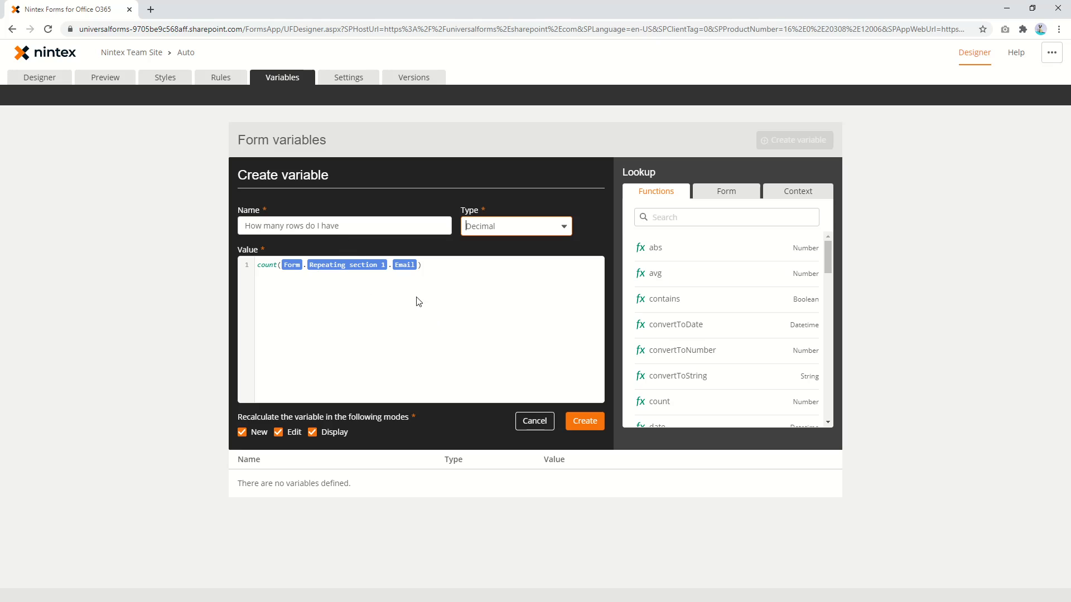
left_click(583, 425)
Replace the rule's If formula with the How many rows do I have variable and update the rule
left_click(245, 76)
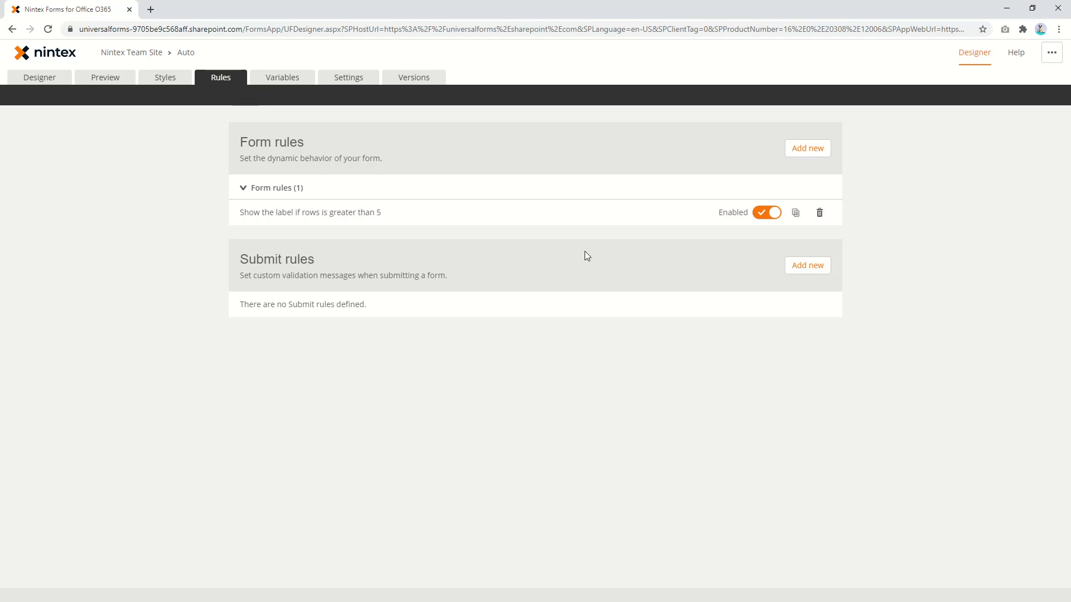
left_click(666, 215)
double_click(603, 334)
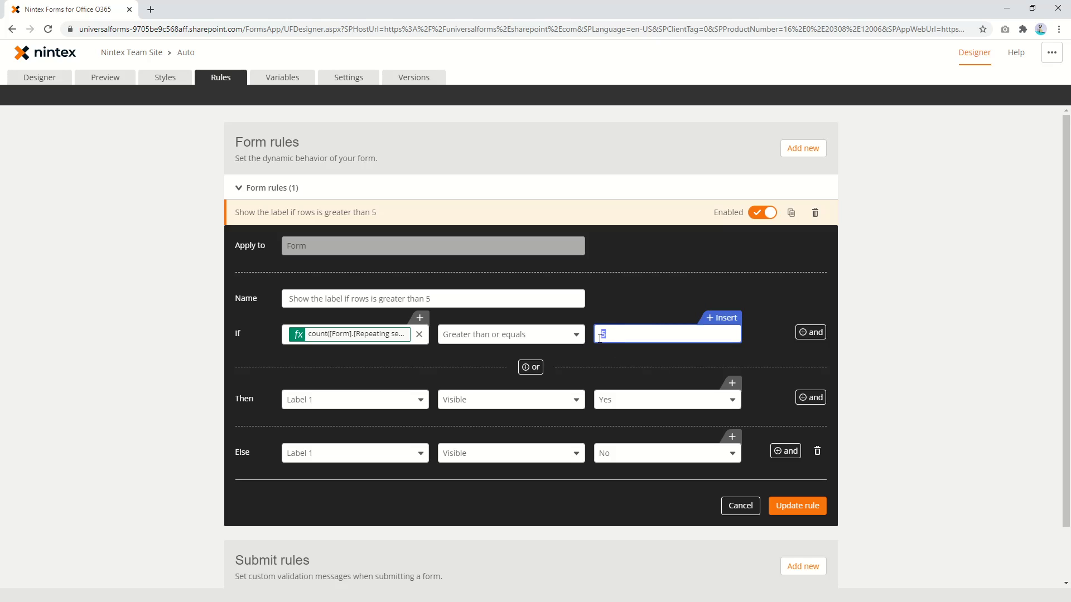
left_click(418, 335)
left_click(410, 317)
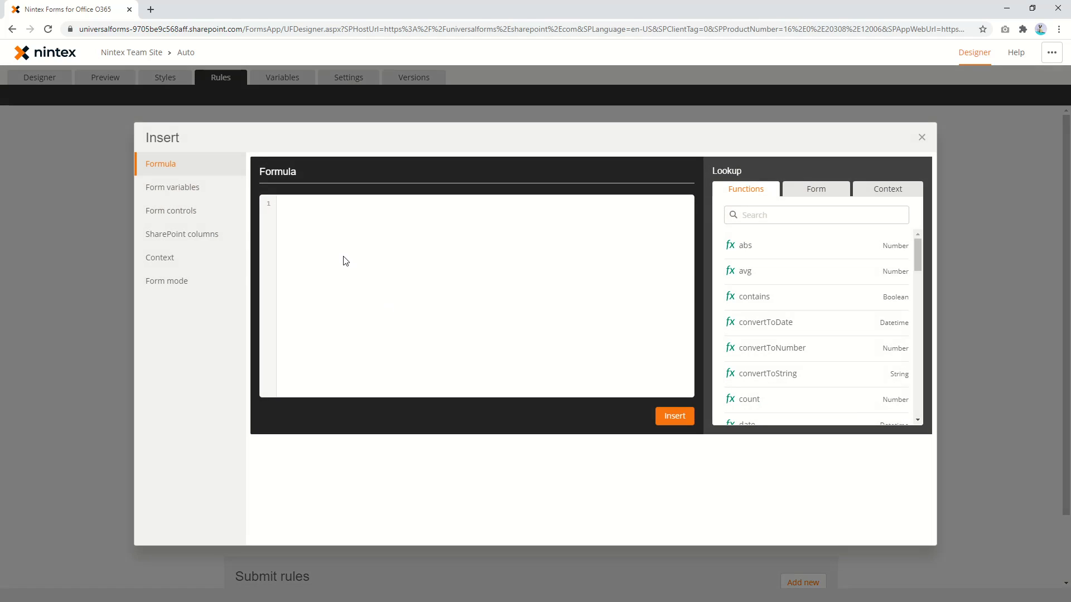
left_click(172, 186)
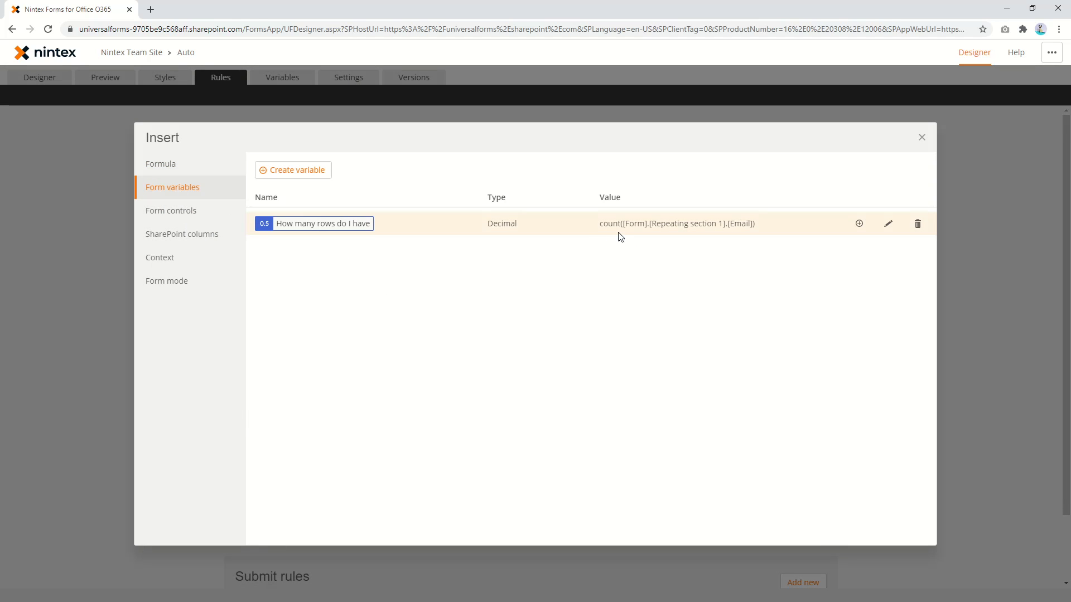
left_click(339, 229)
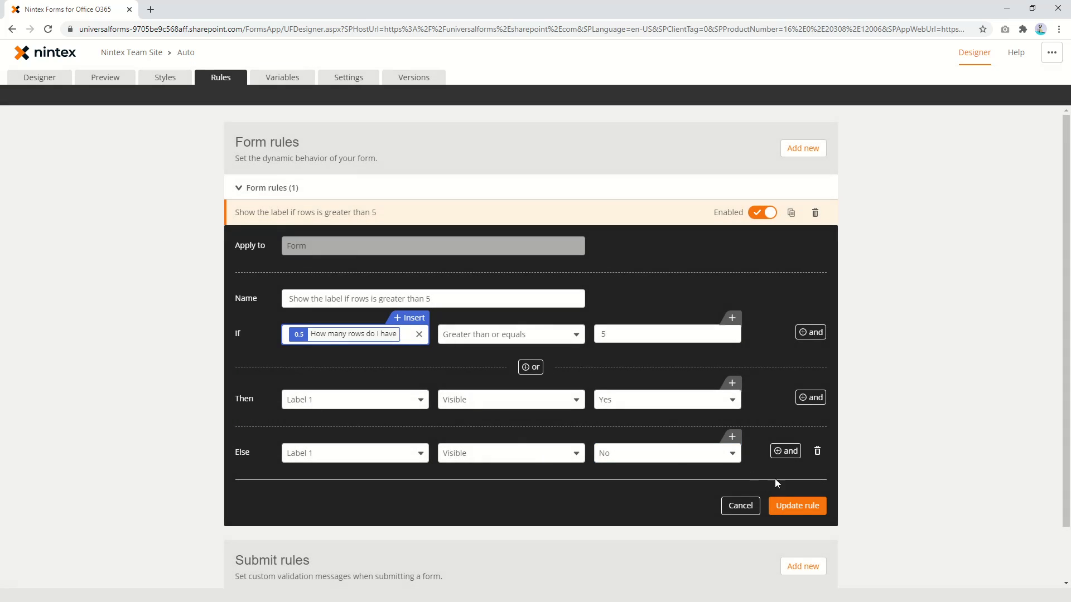
left_click(799, 507)
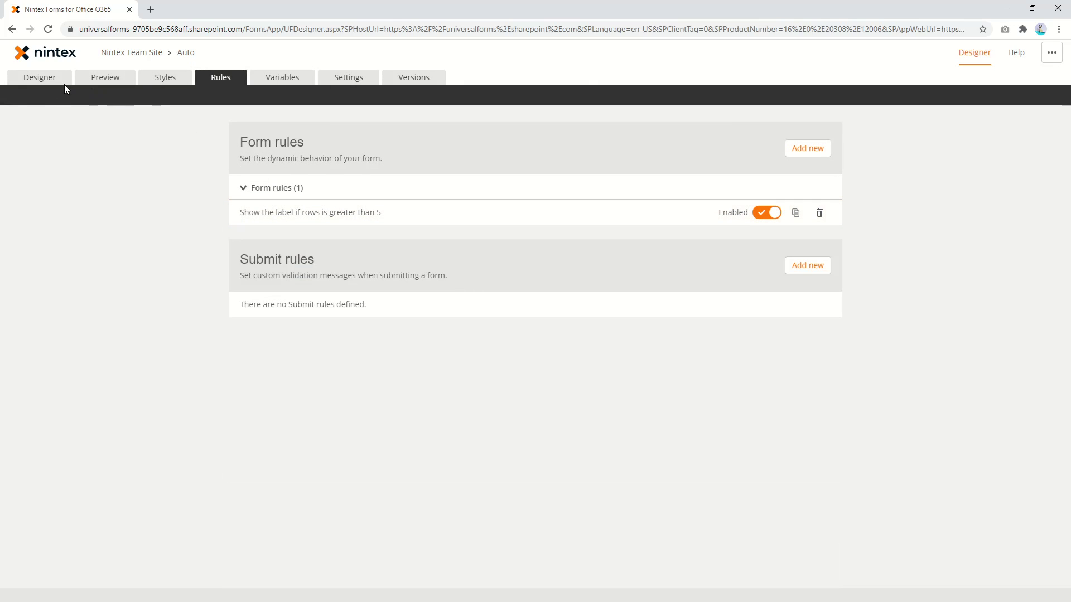
Add the line 'It is currently now [How many rows do I have] rows' to Label 1
left_click(32, 78)
left_click(461, 246)
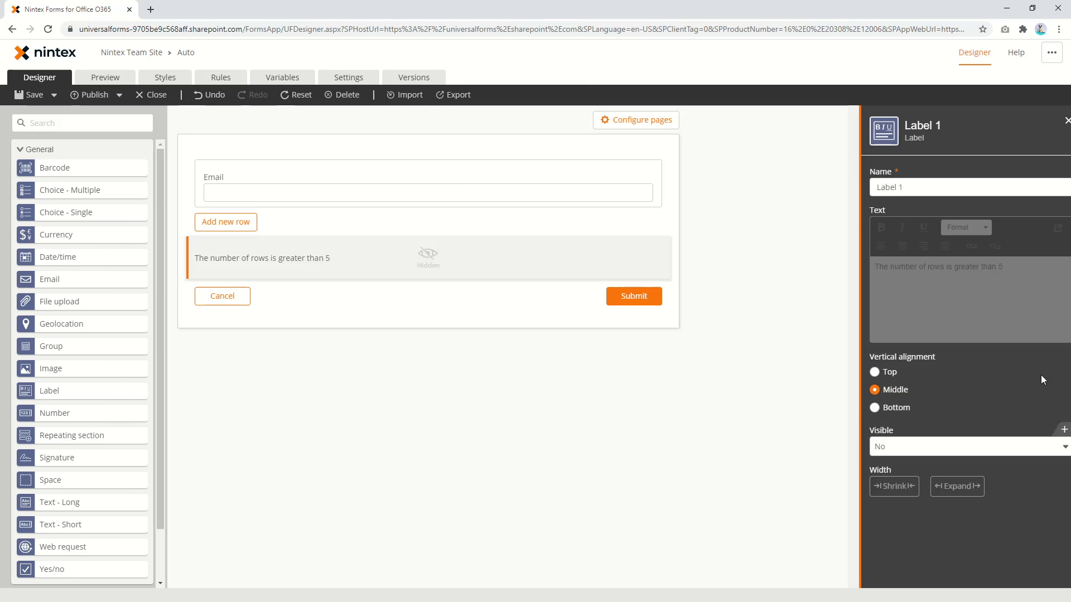
left_click(992, 291)
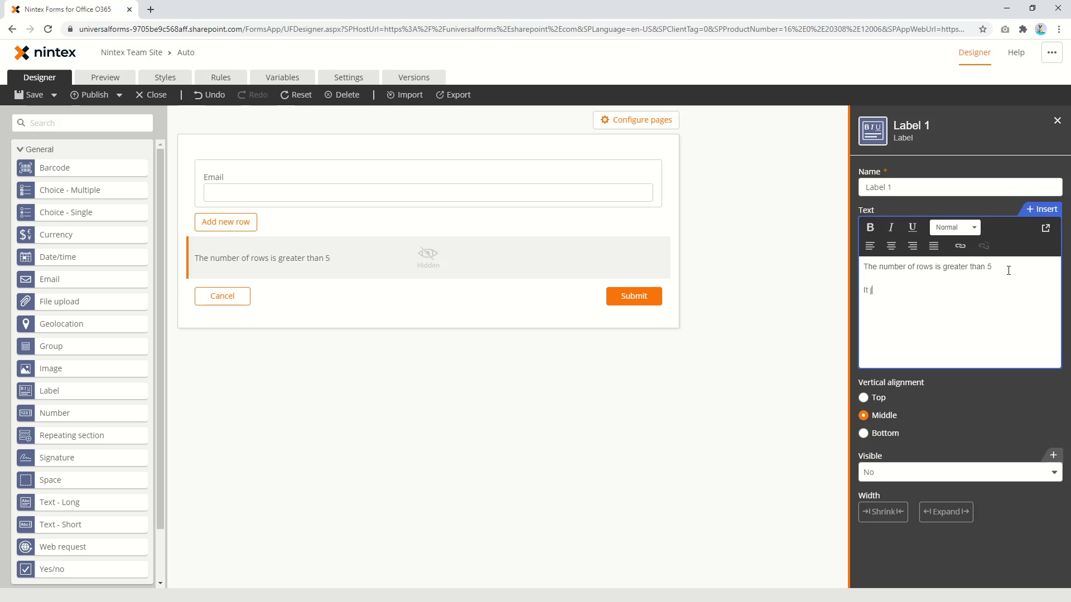
type("It is uc")
key("BackSpace")
key("BackSpace")
type("currently now")
left_click(1042, 209)
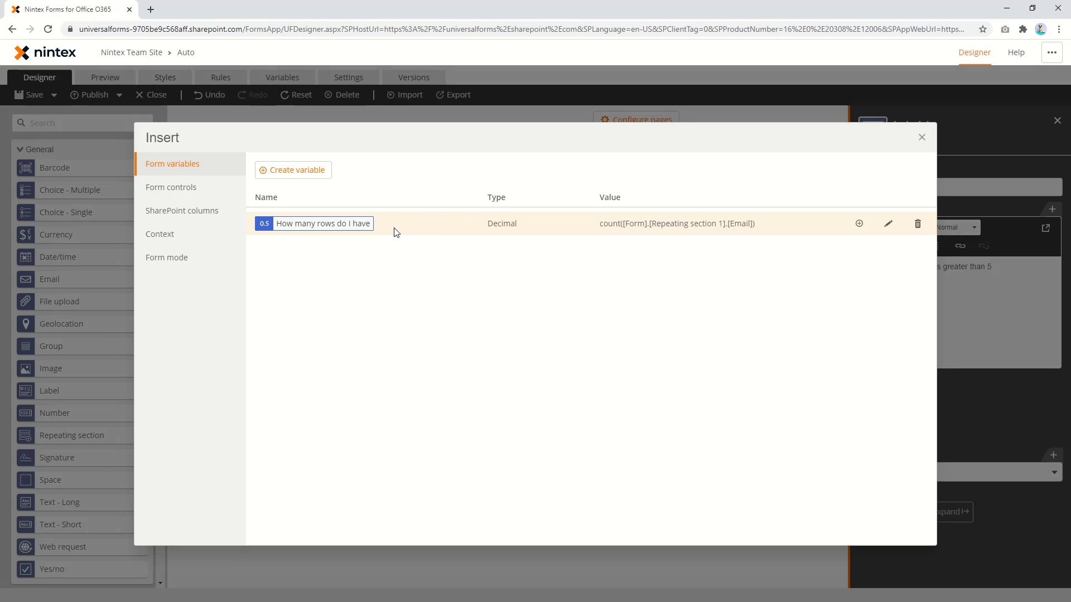
left_click(332, 227)
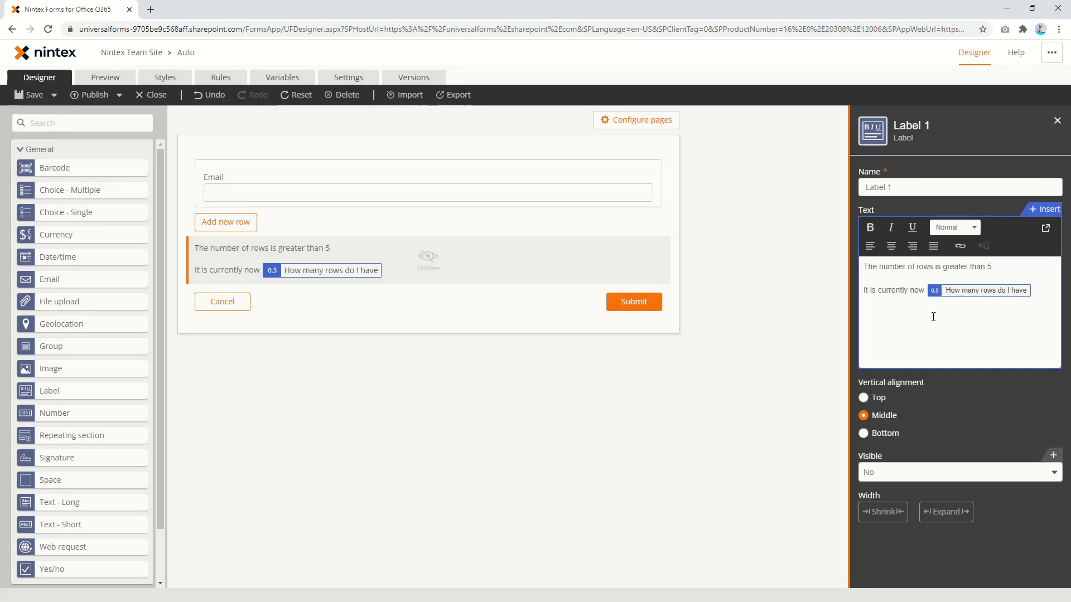
left_click(1031, 291)
key("Delete")
Preview the form and add Email rows until the label reads 'It is currently now 7rows'
left_click(106, 78)
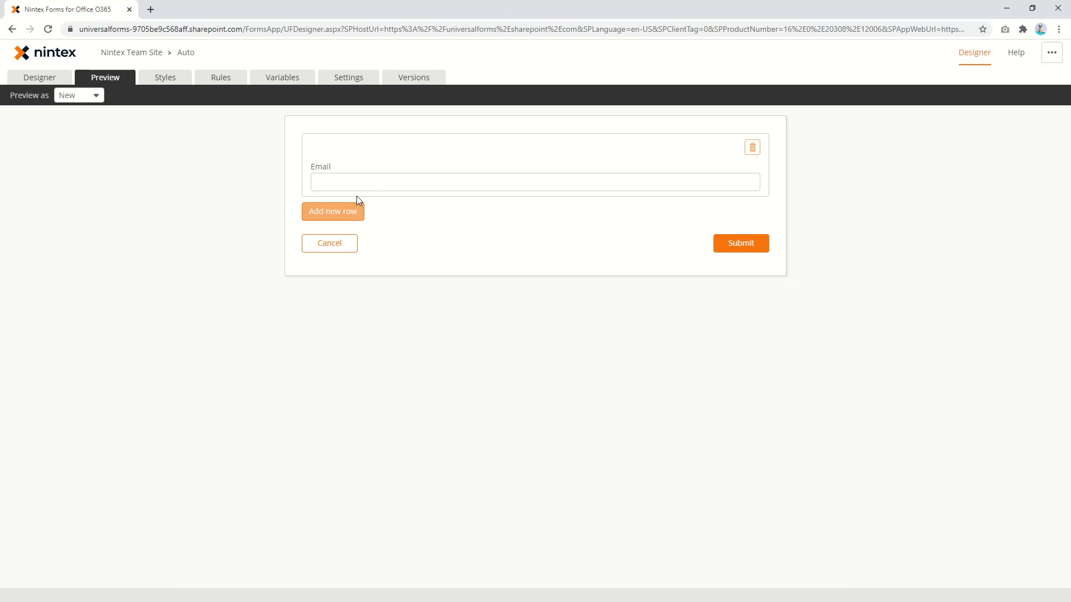
left_click(353, 212)
left_click(350, 281)
left_click(351, 337)
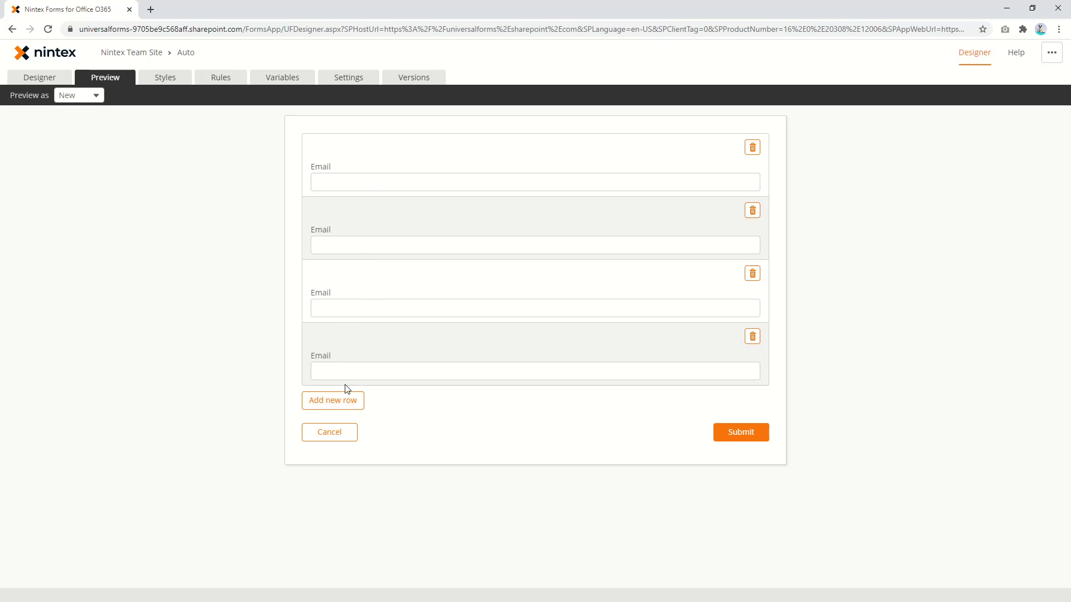
left_click(345, 399)
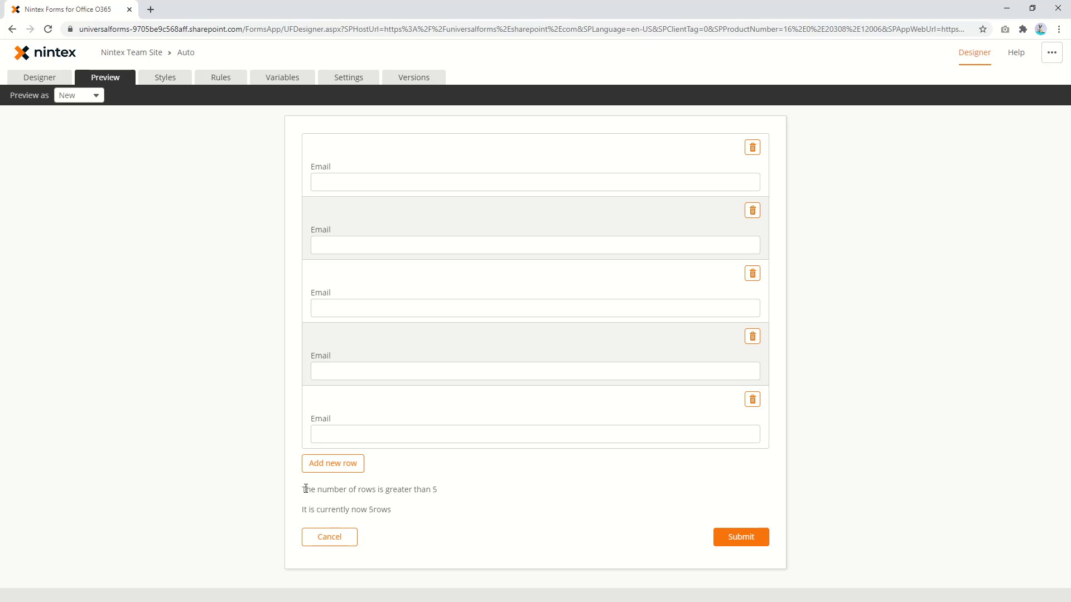
left_click_drag(305, 489, 444, 496)
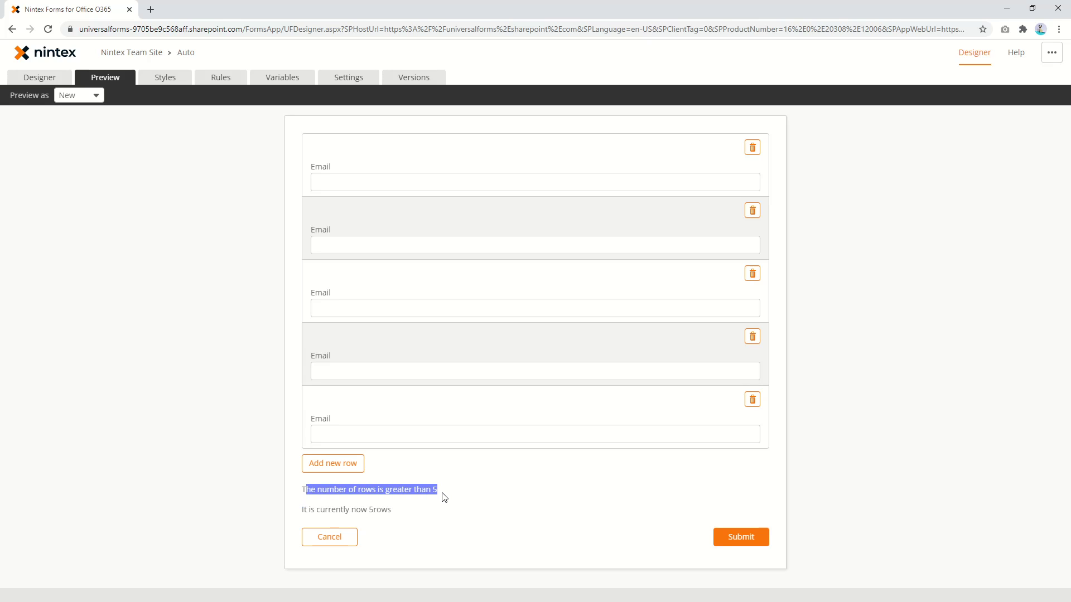
left_click(341, 466)
scroll(258, 473, "down", 3)
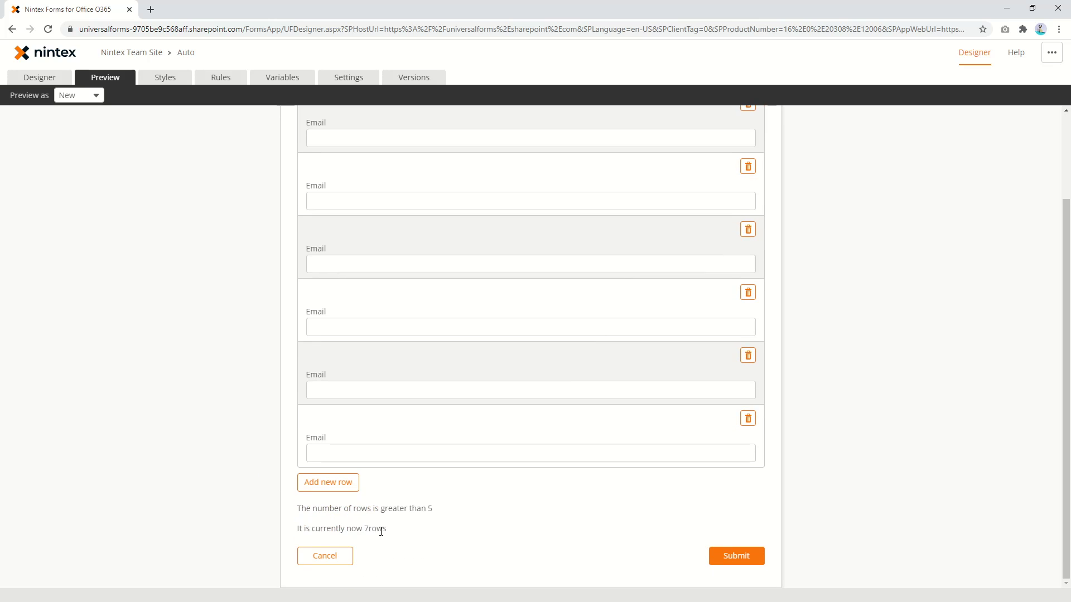
Drag Label 1 above the Email repeating section, then preview and add a second Email row
left_click(35, 78)
left_click(346, 256)
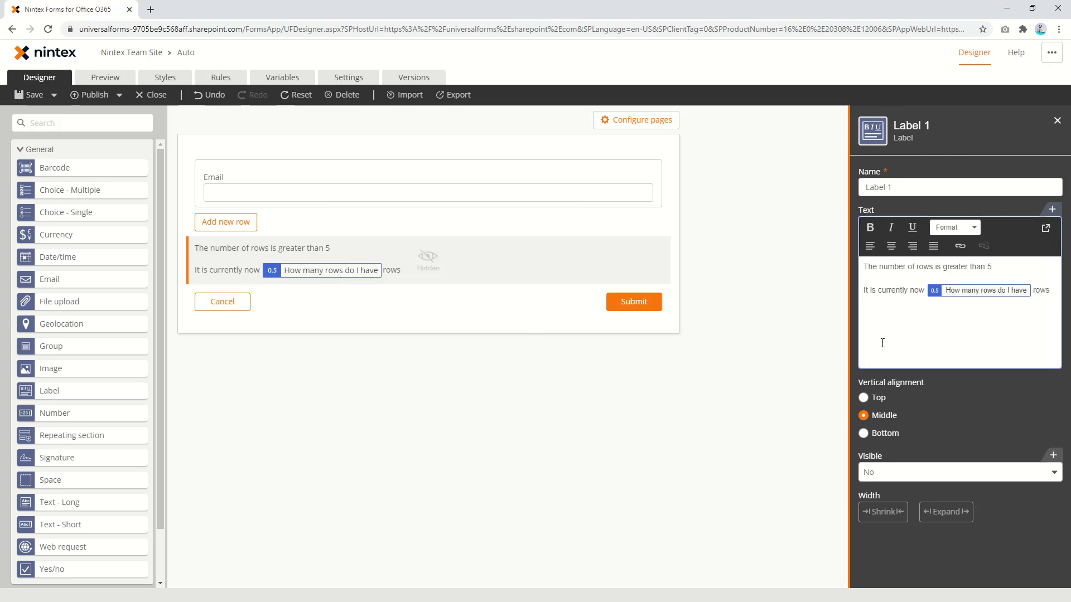
left_click(1051, 281)
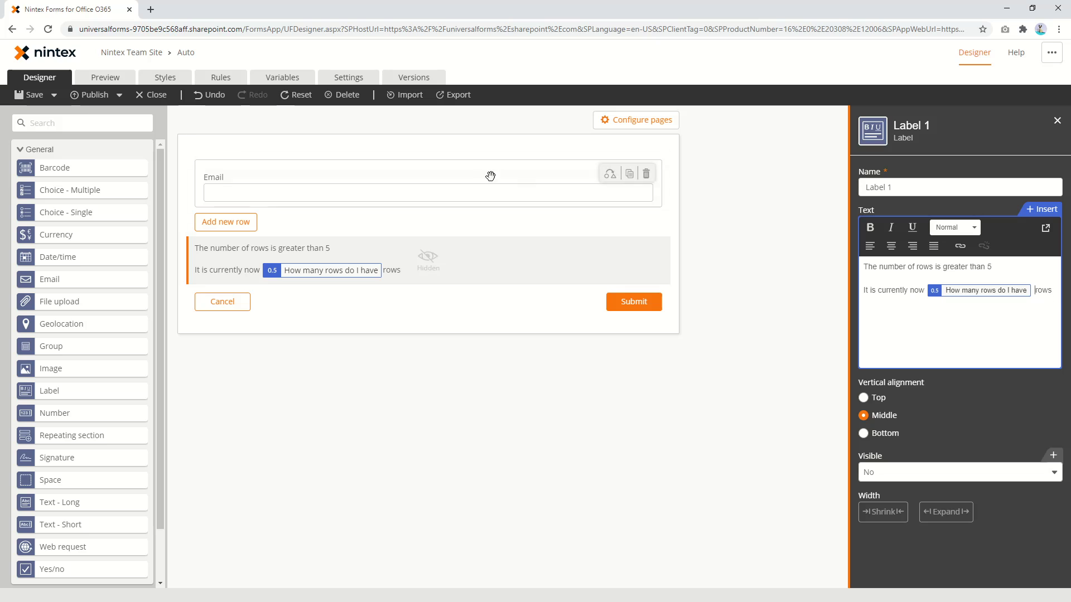
left_click_drag(488, 265, 455, 167)
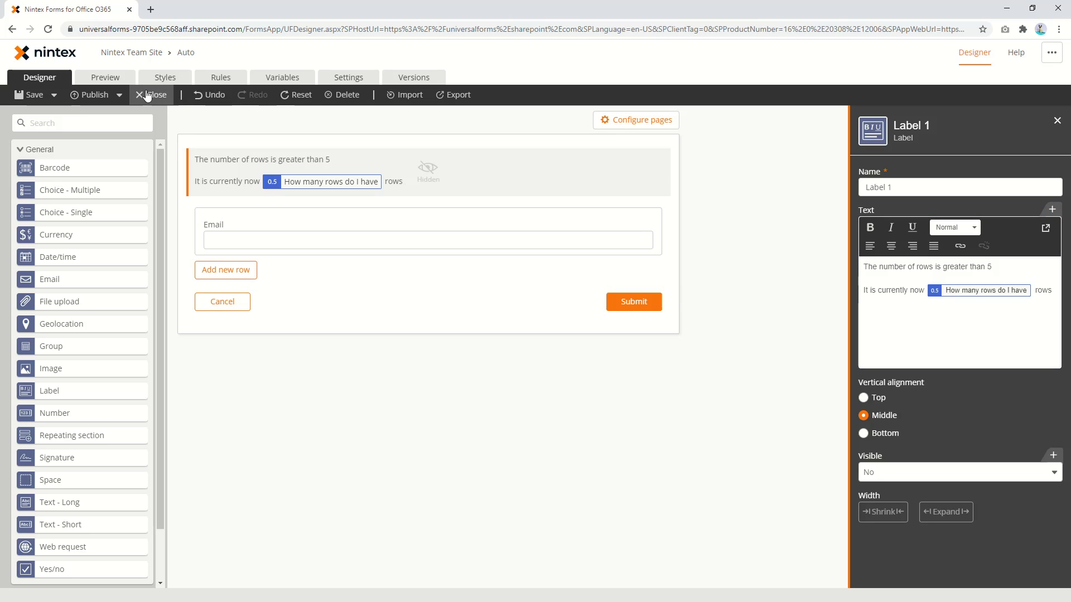
left_click(126, 83)
left_click(345, 213)
Add Email rows three through six and check the label reads 'currently now 6 rows'
left_click(349, 279)
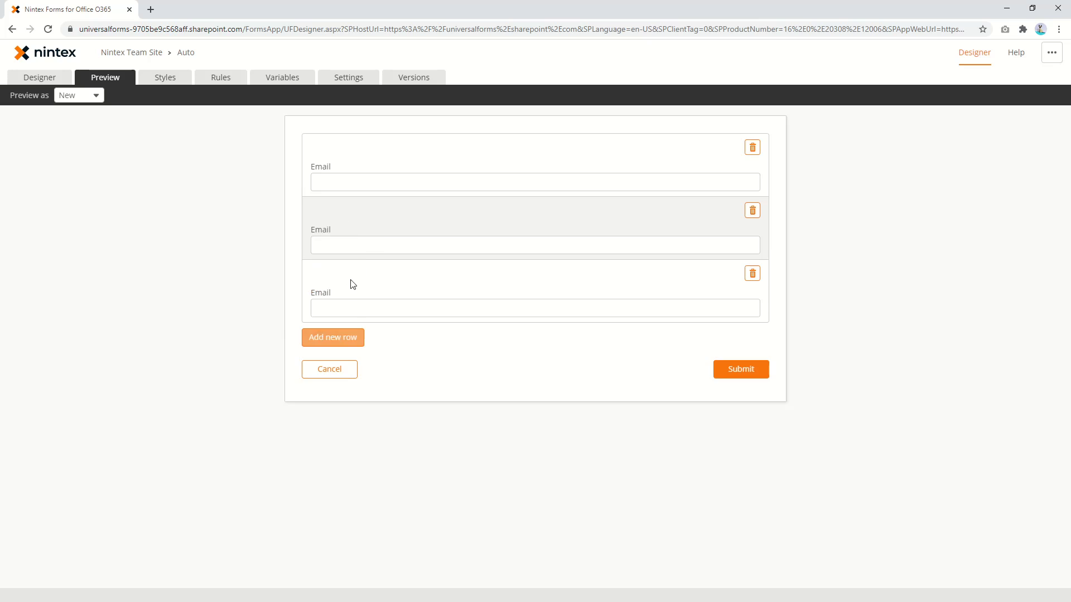
left_click(346, 340)
left_click(351, 400)
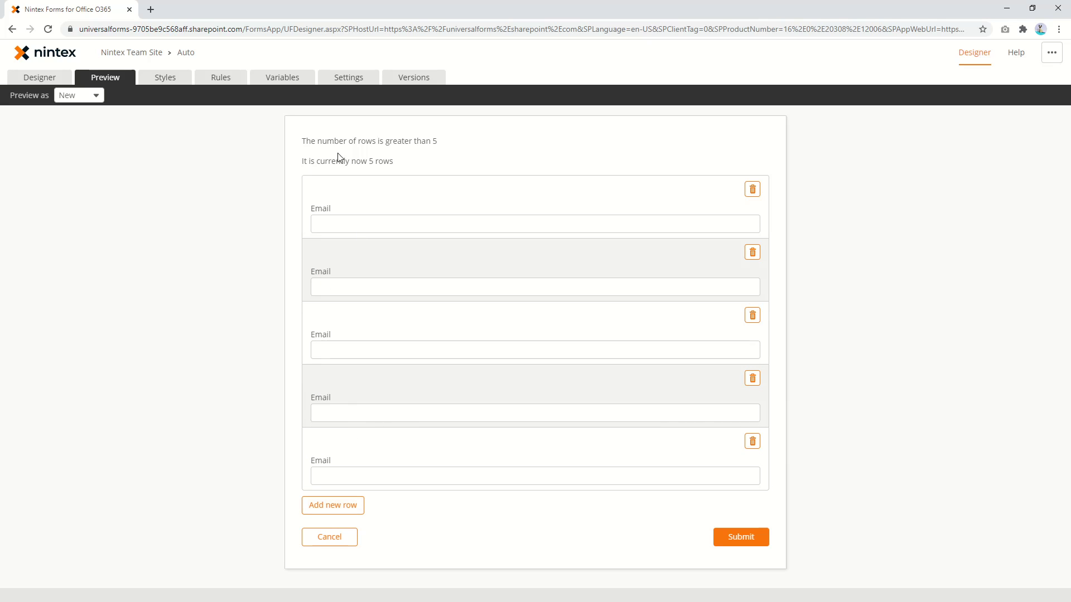
left_click(355, 506)
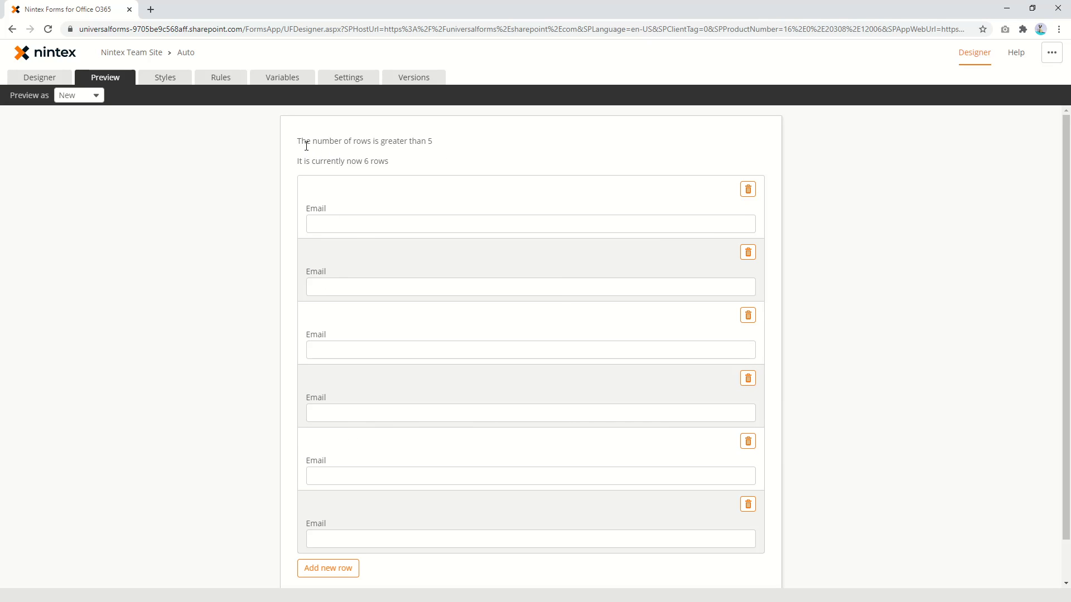
left_click_drag(301, 141, 454, 150)
left_click_drag(330, 161, 409, 166)
left_click(242, 201)
Change Repeating section 1's Maximum number of rows from 50 to 6
left_click(50, 77)
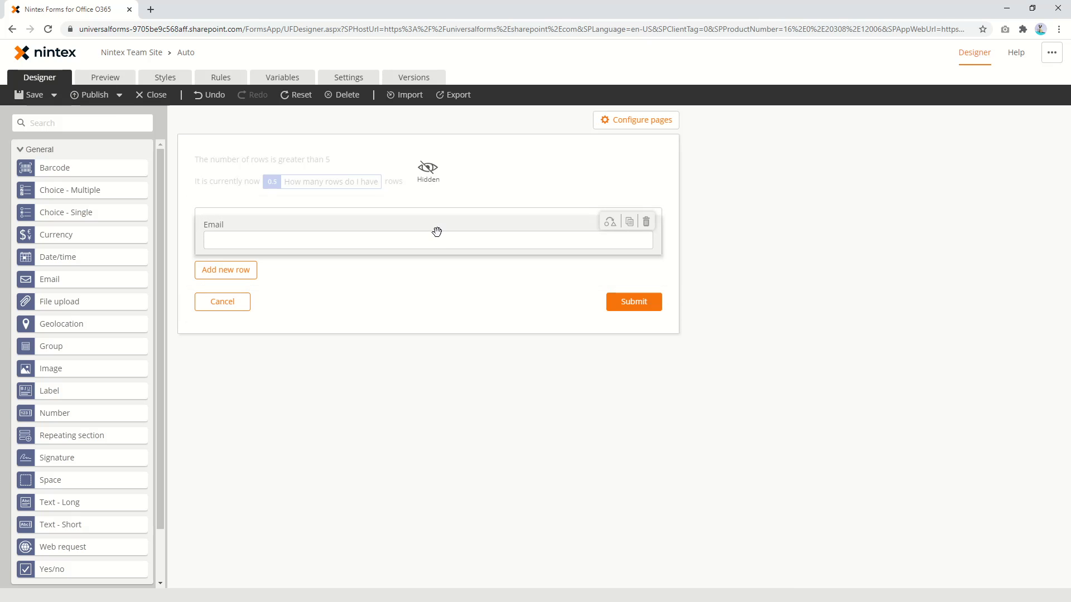
left_click(437, 203)
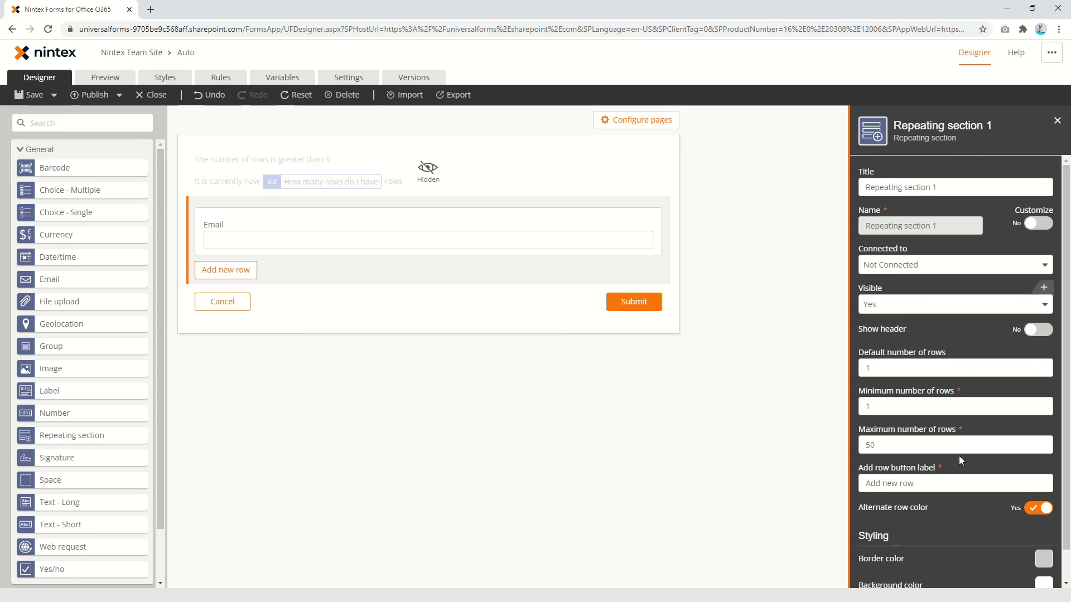
left_click(901, 406)
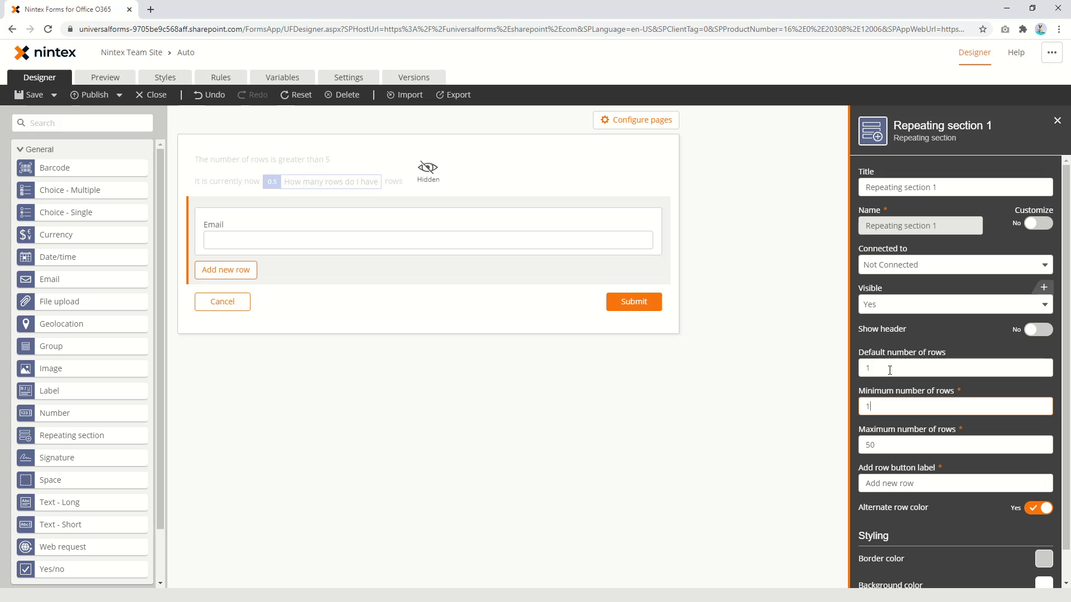
left_click(896, 445)
type("6")
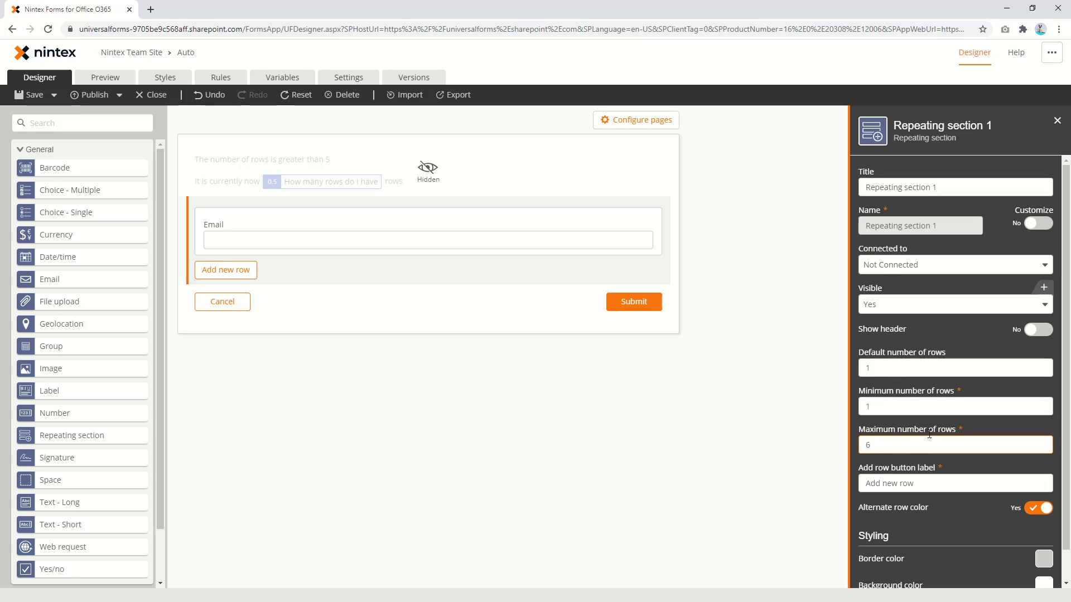